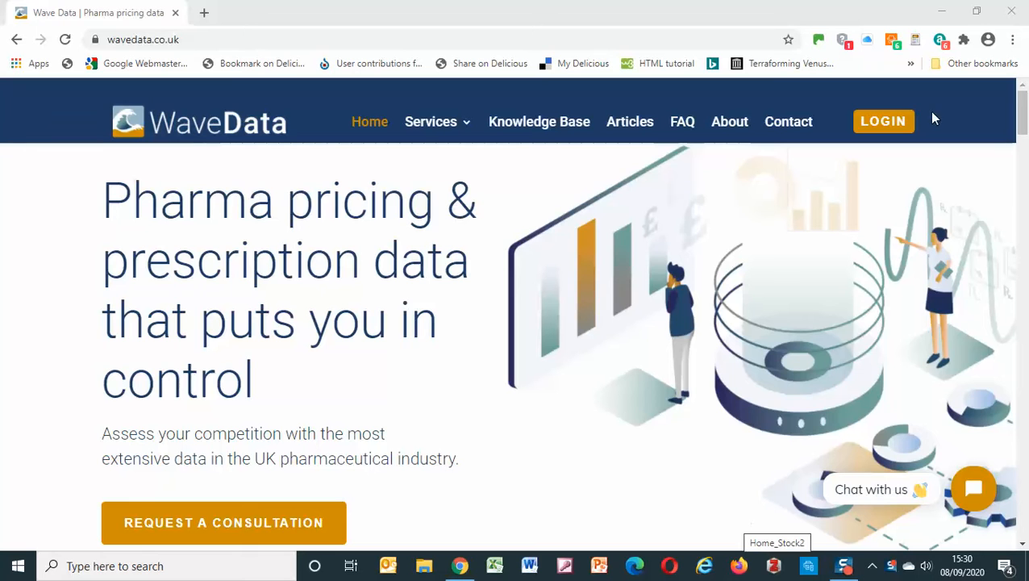
Step: Open the login page and sign in with the saved username and account password
click(898, 126)
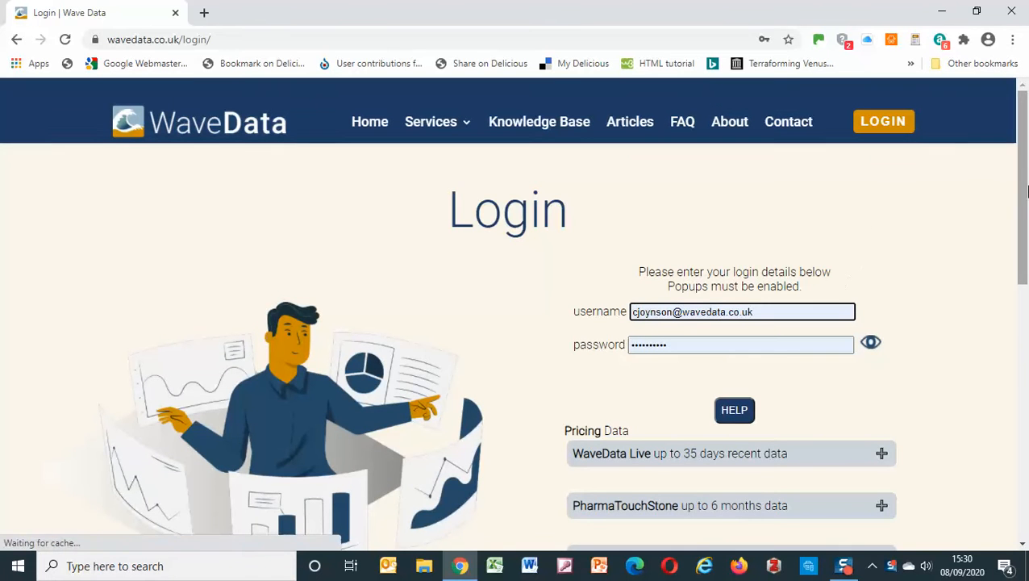
scroll(845, 278, down, 2)
click(818, 232)
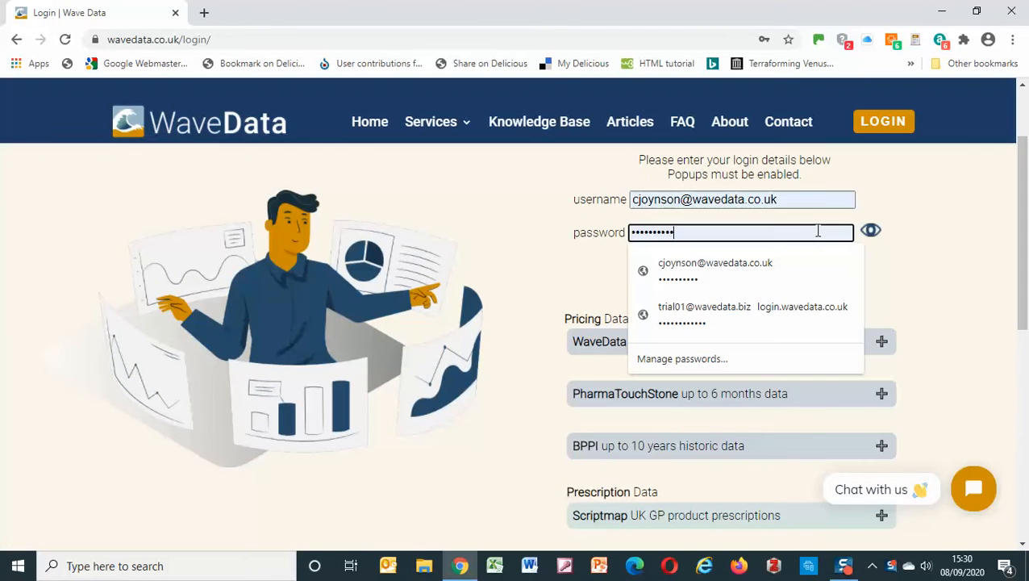
click(769, 271)
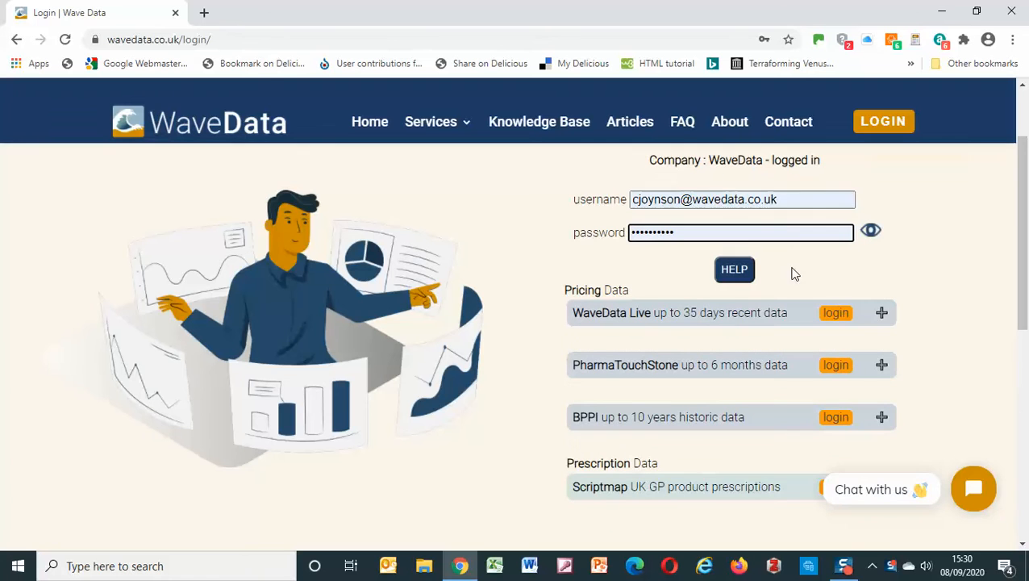
Step: Log in to PharmaTouchStone, the pricing data service covering up to 6 months
scroll(1023, 242, down, 1)
drag(1024, 237, 1024, 264)
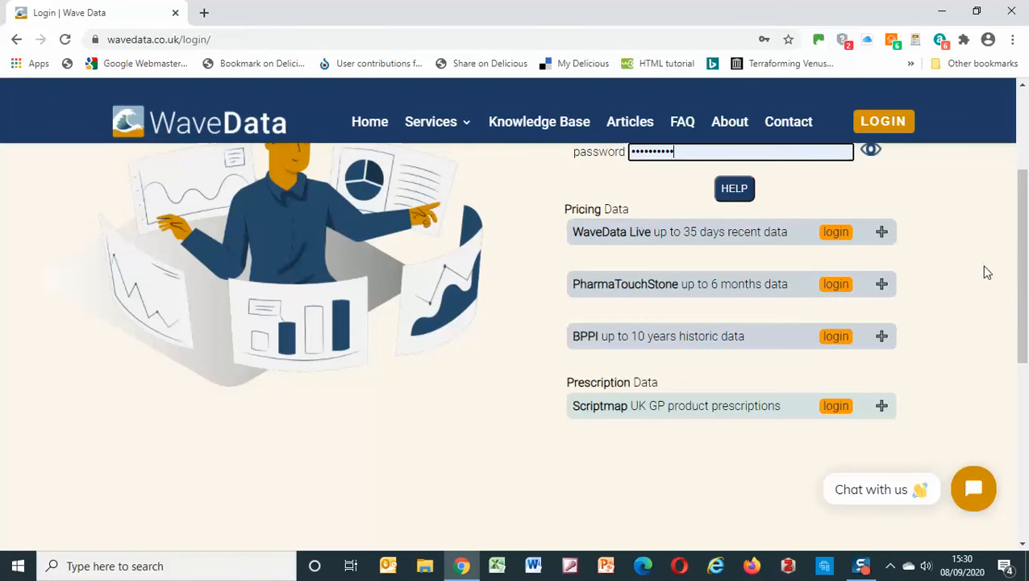
click(835, 285)
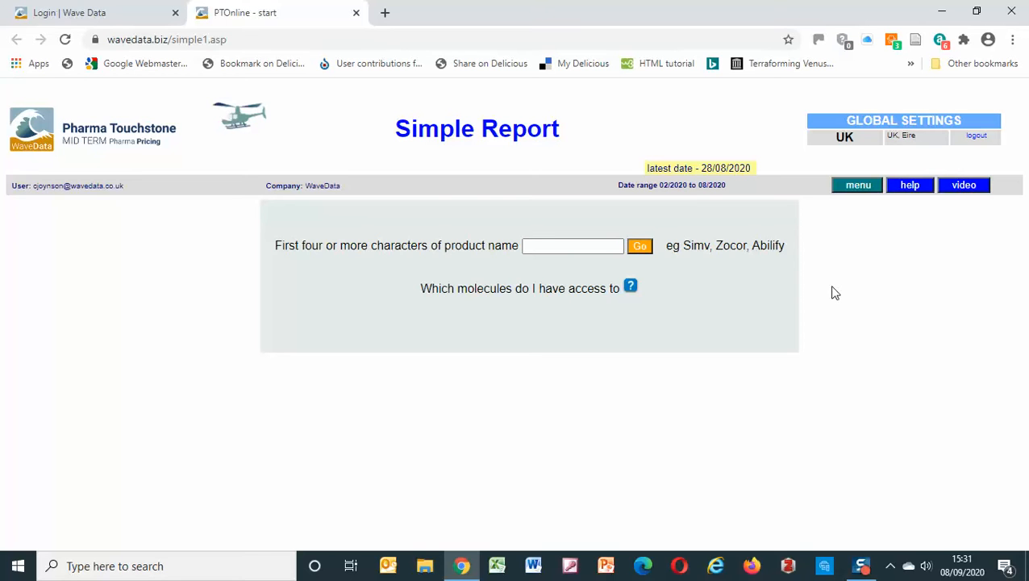
Step: Run a Simple Report for the product name prograf
drag(835, 293, 749, 210)
click(749, 210)
click(541, 246)
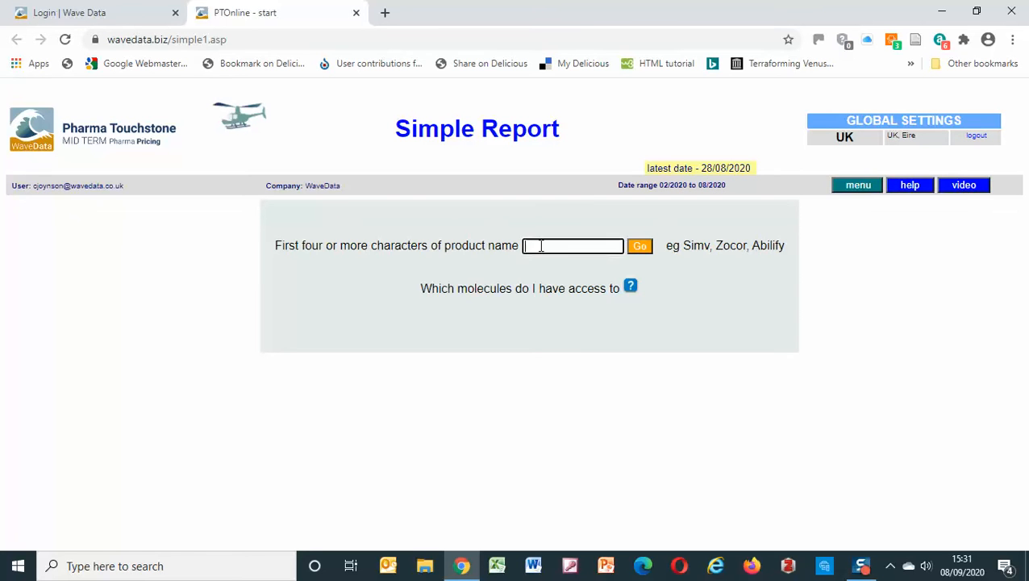
text(prograf)
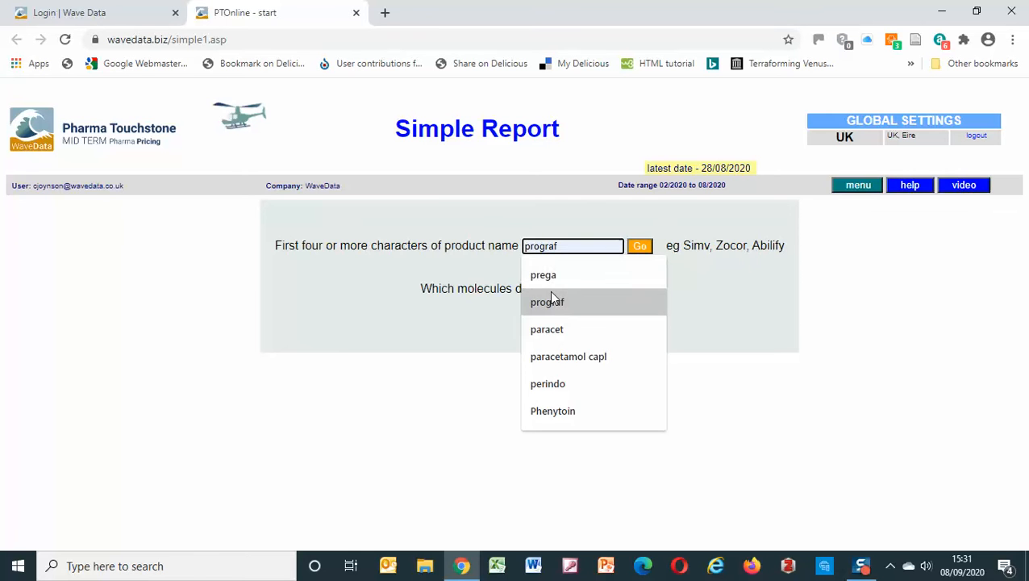
click(549, 291)
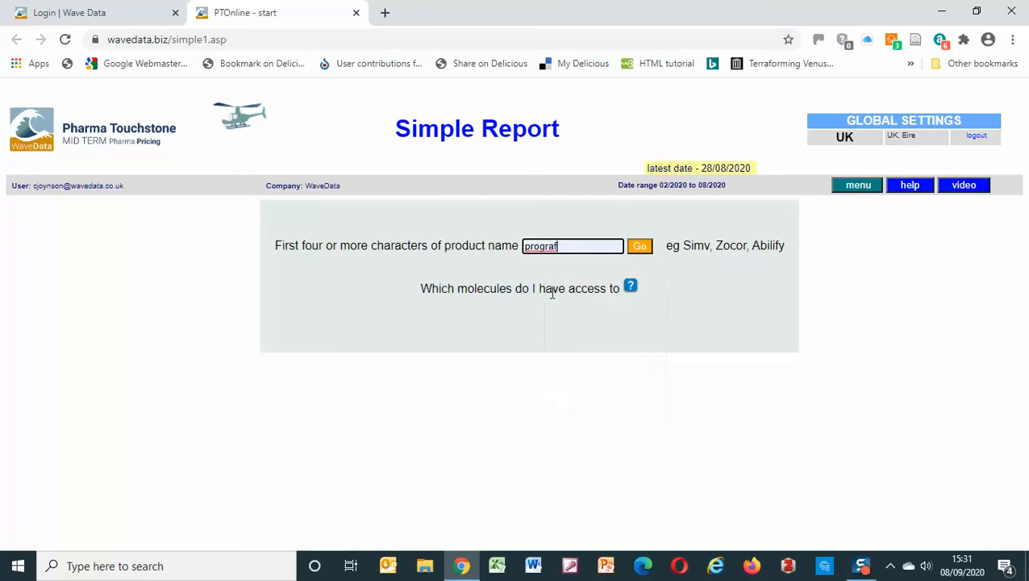
click(640, 245)
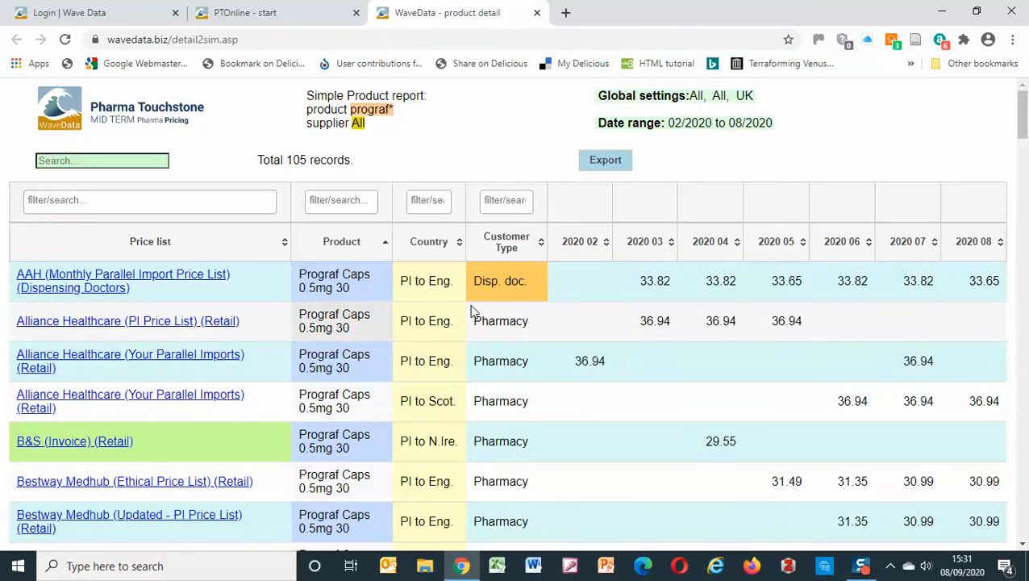
Step: Look through the Prograf report and filter its price lists by Alliance Healthcare (PI Price List) (Retail) and Barclay Pharmaceuticals (Paid Prices) (Retail)
drag(1025, 94, 1025, 260)
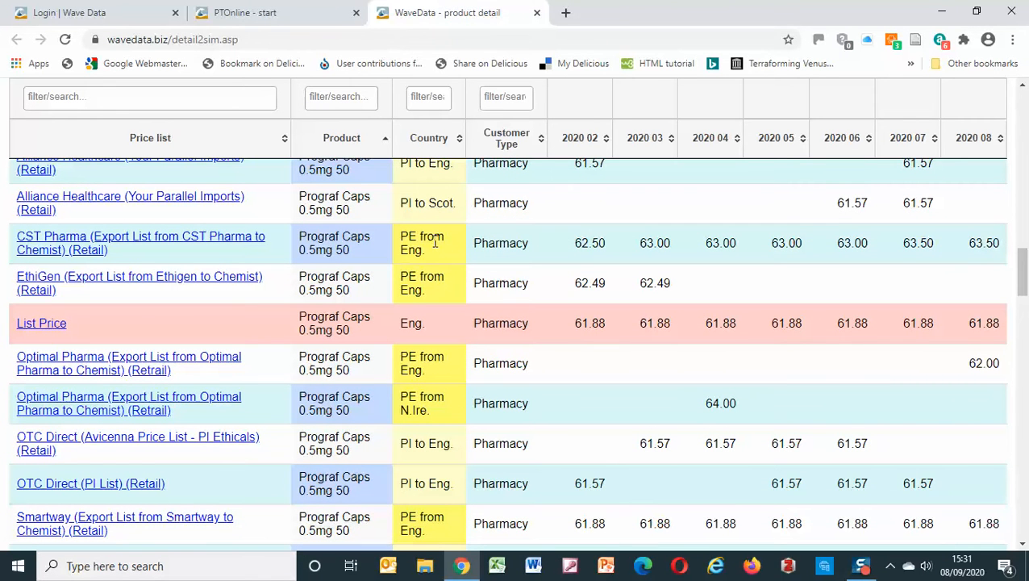
drag(1023, 288, 1022, 113)
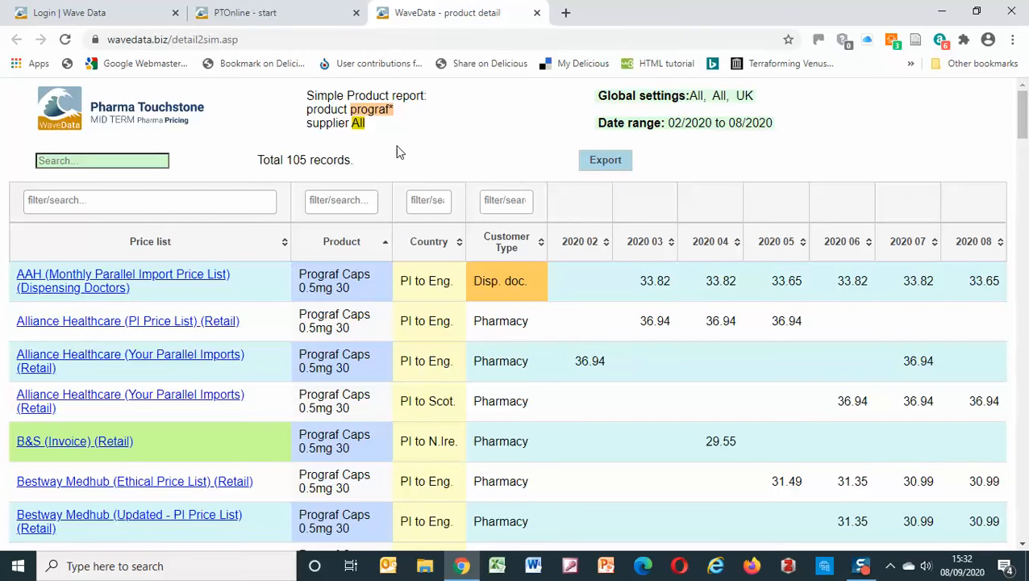
click(190, 200)
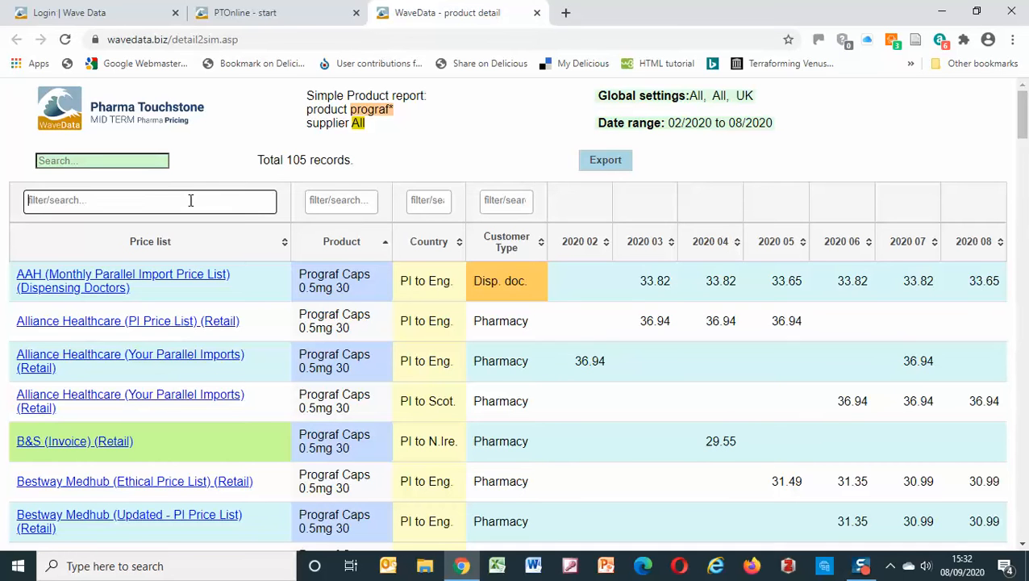
click(167, 254)
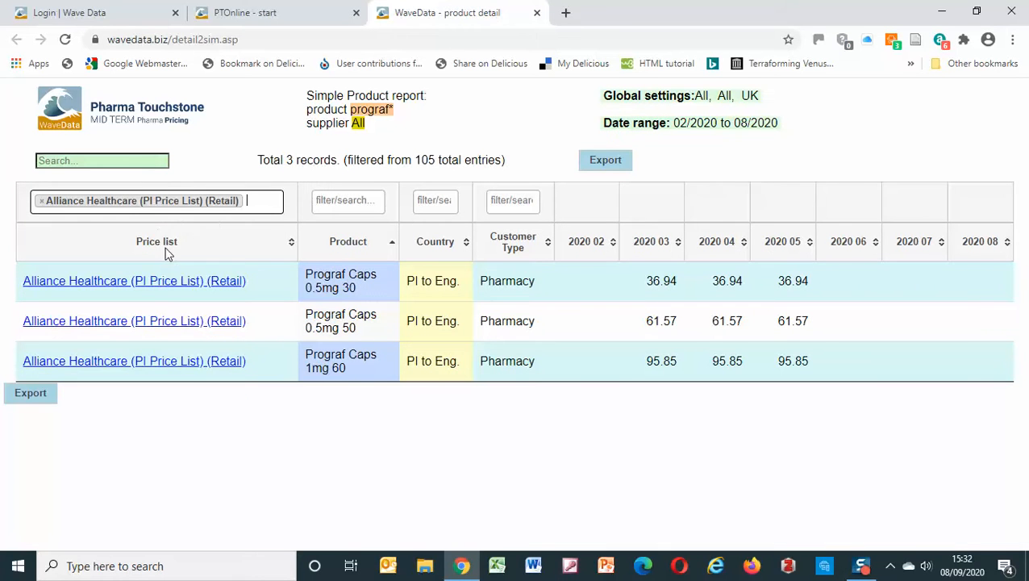
click(255, 200)
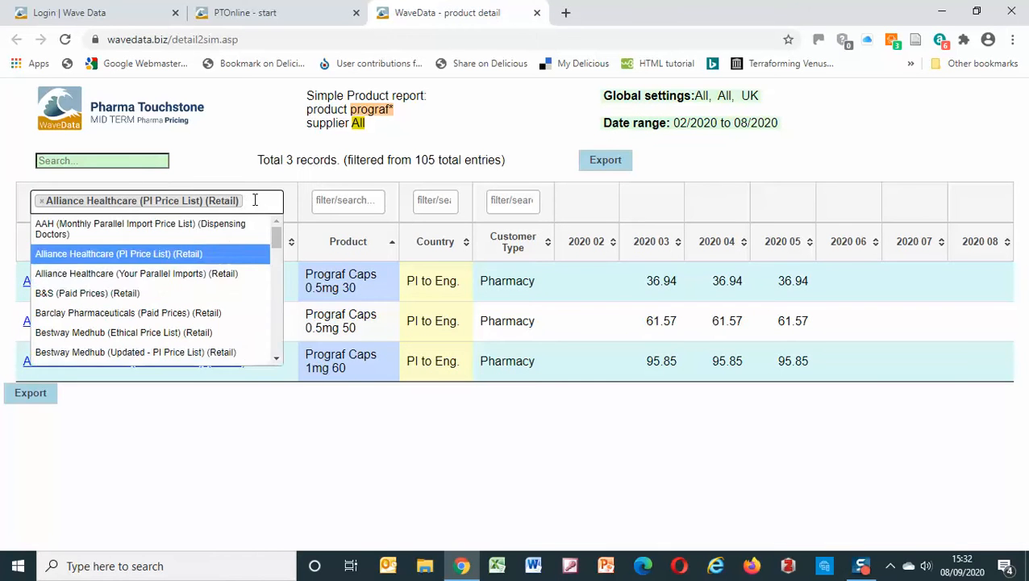
click(199, 294)
click(262, 218)
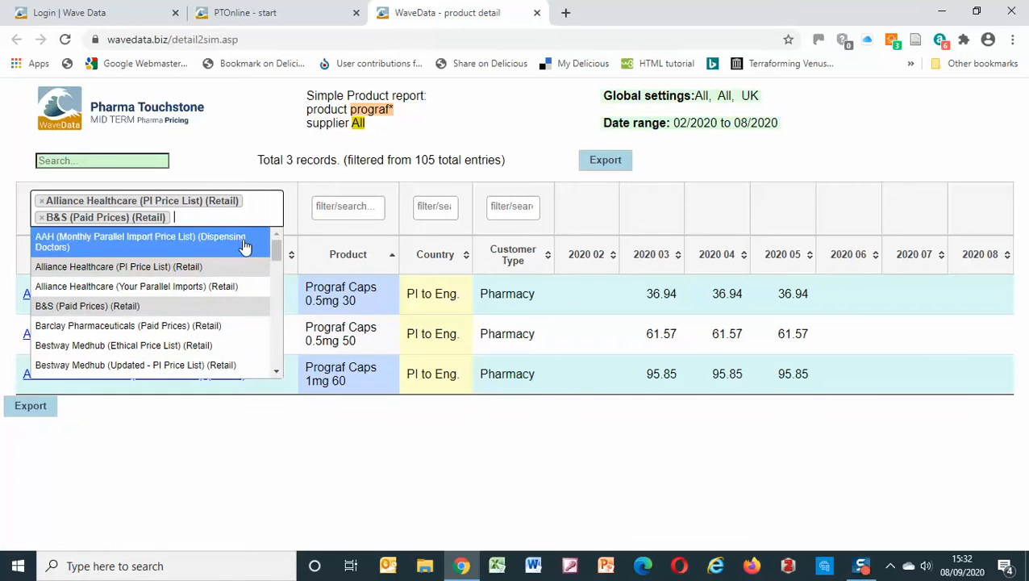
click(216, 300)
click(266, 201)
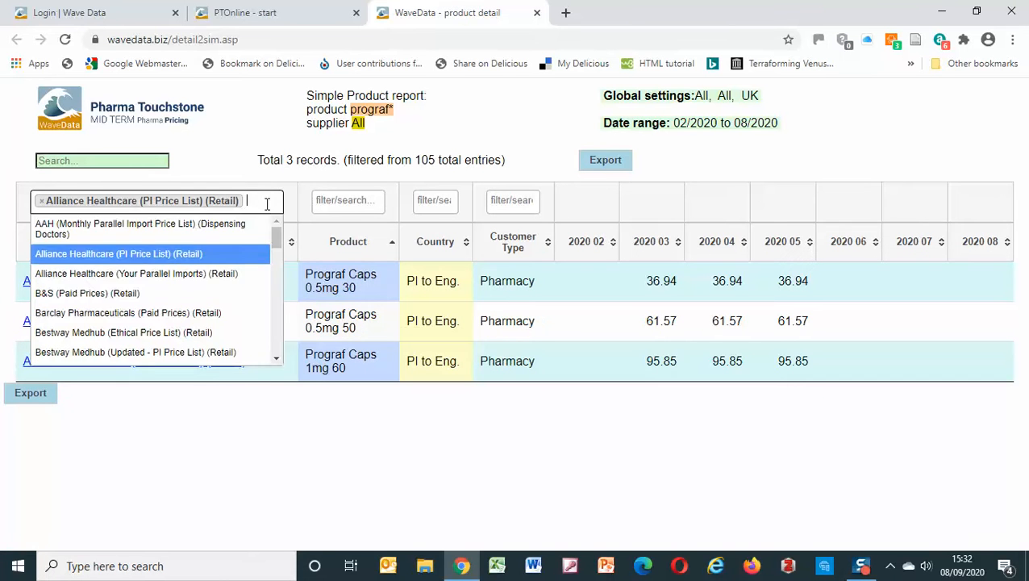
click(220, 312)
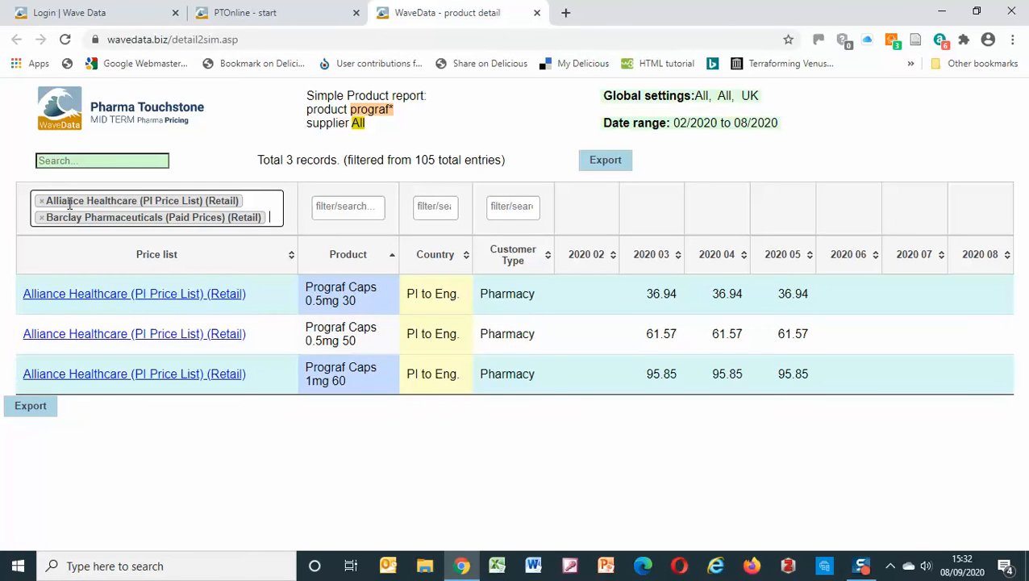
Step: Remove both price list filters from the Prograf report
click(43, 206)
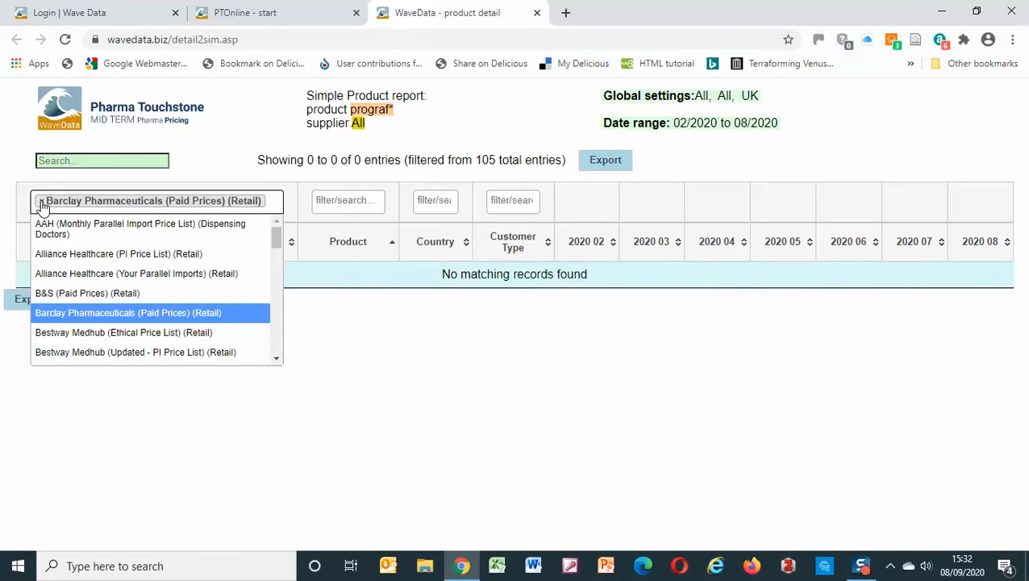
click(42, 206)
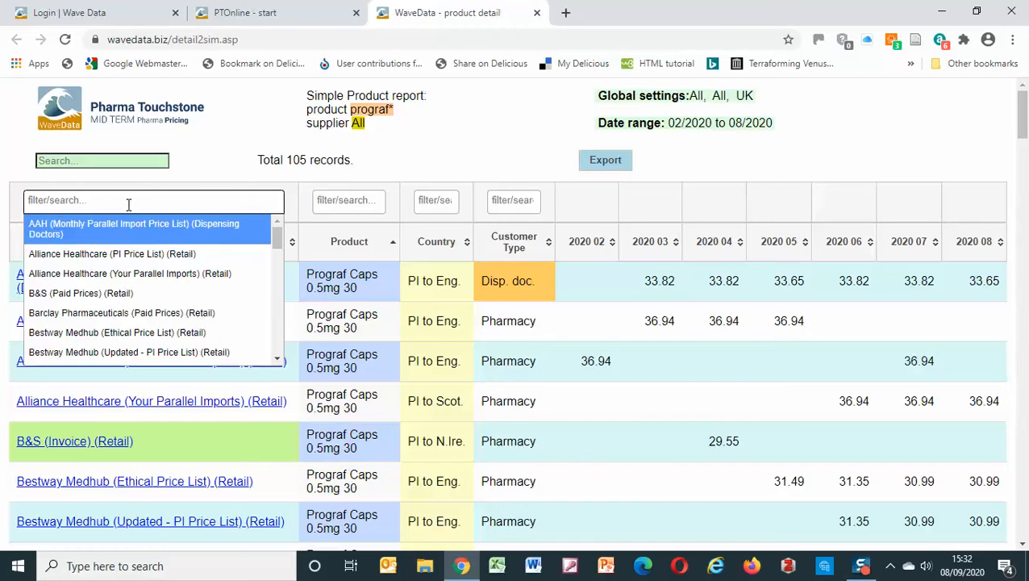
click(198, 182)
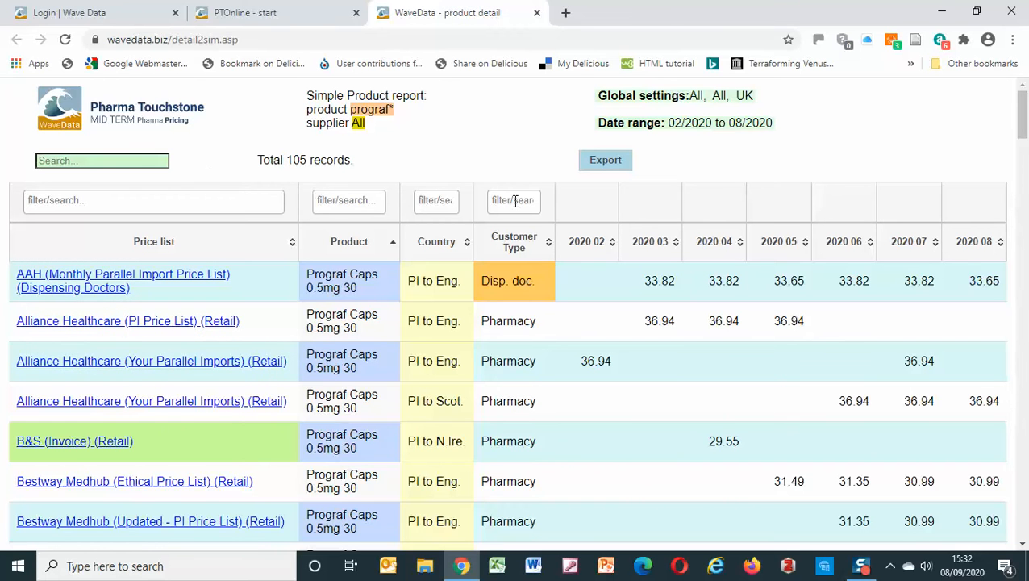
Step: Search the whole report for "allia" and clear the search
click(114, 162)
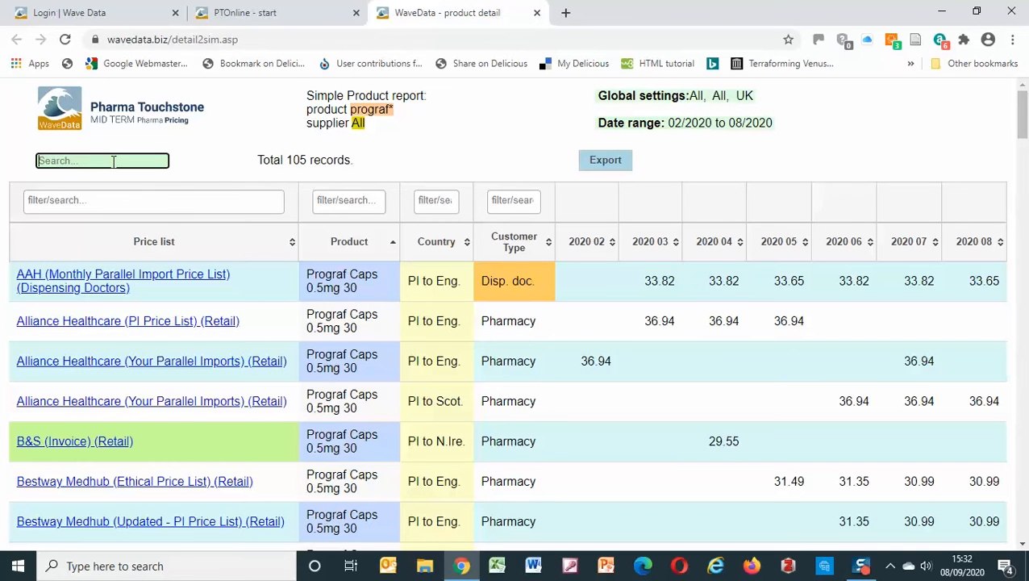
text(allia)
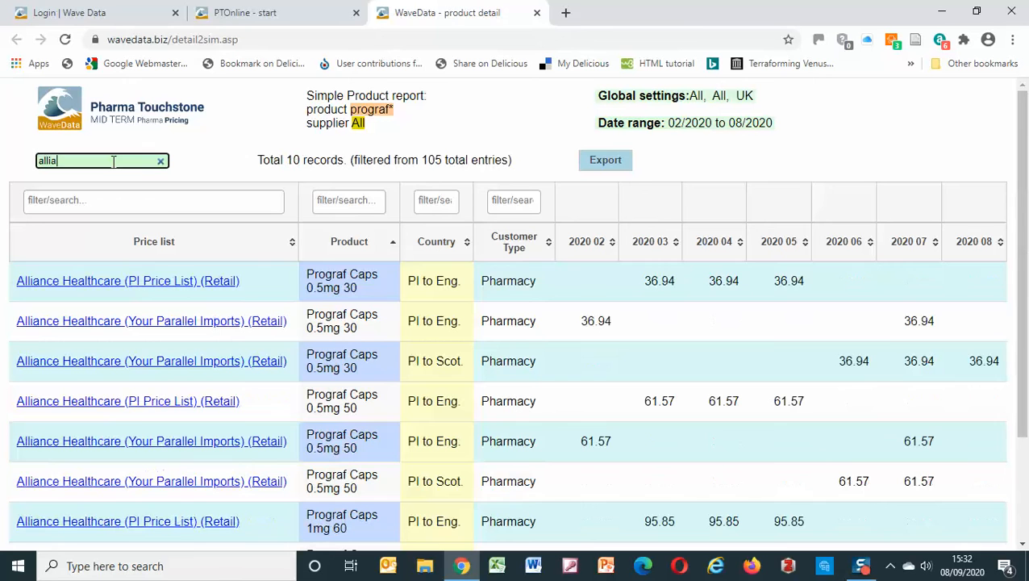
double_click(113, 162)
click(161, 163)
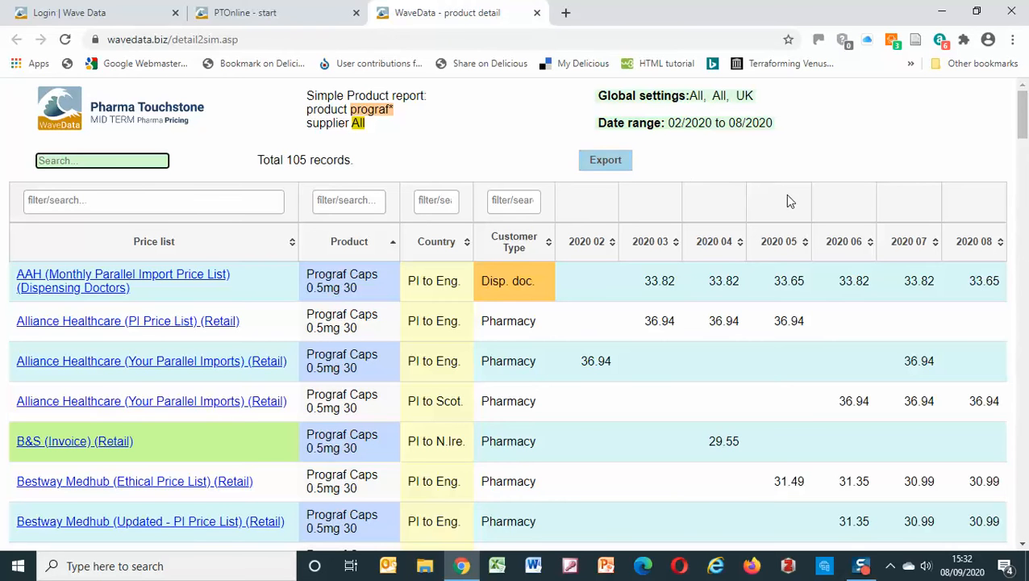
Step: Sort the report by the 2020 08 prices in descending order
click(973, 242)
click(973, 241)
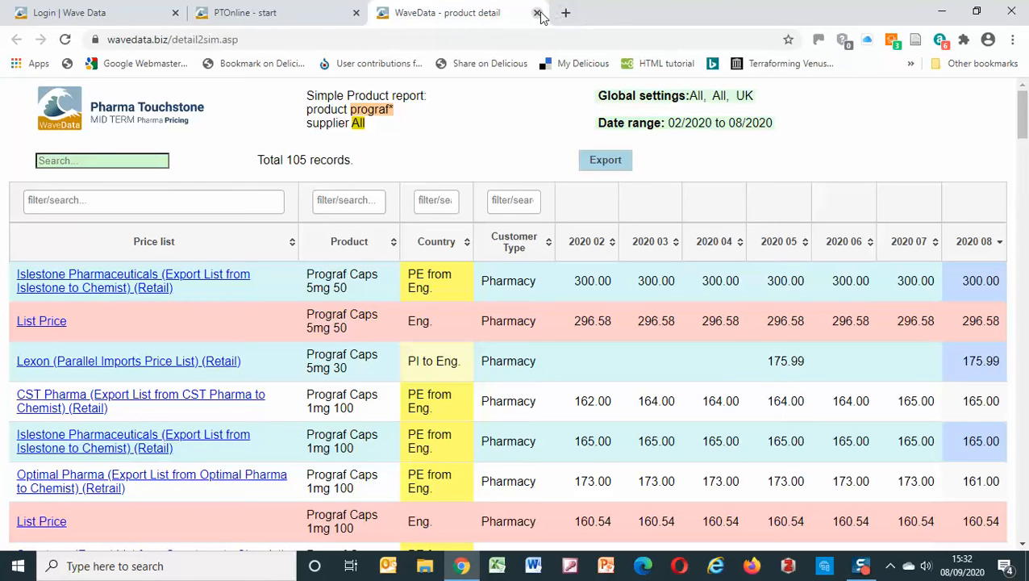
Step: Return to the Simple Report page and open the full report menu
click(265, 16)
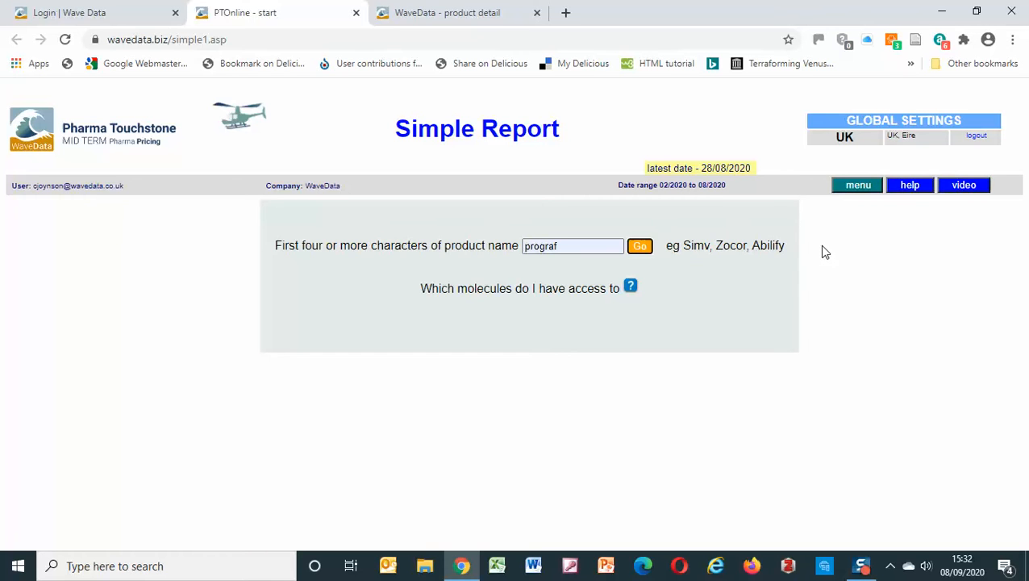
click(856, 189)
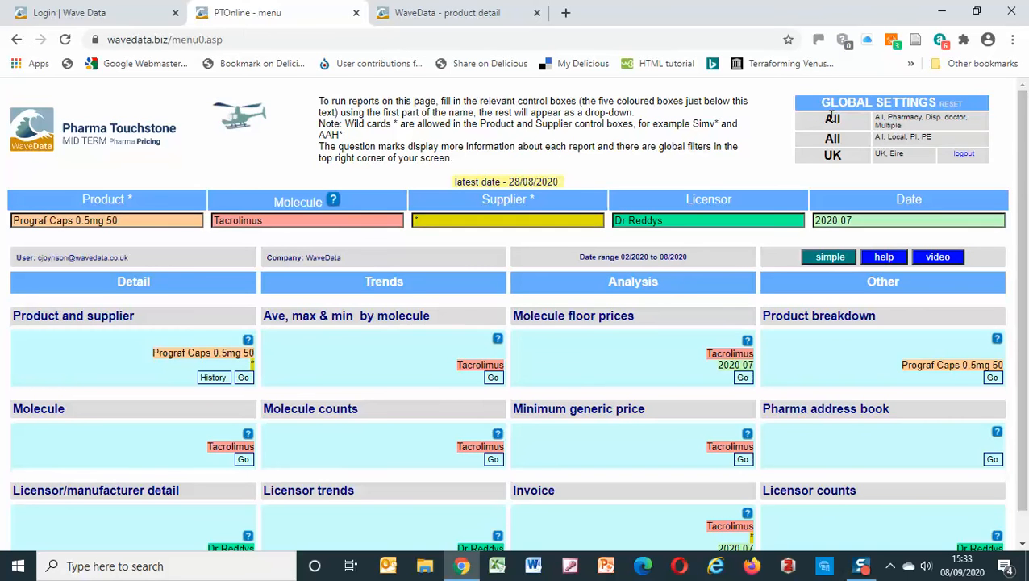
Step: Cycle the second global setting through Local, PI and PE back to All
click(833, 138)
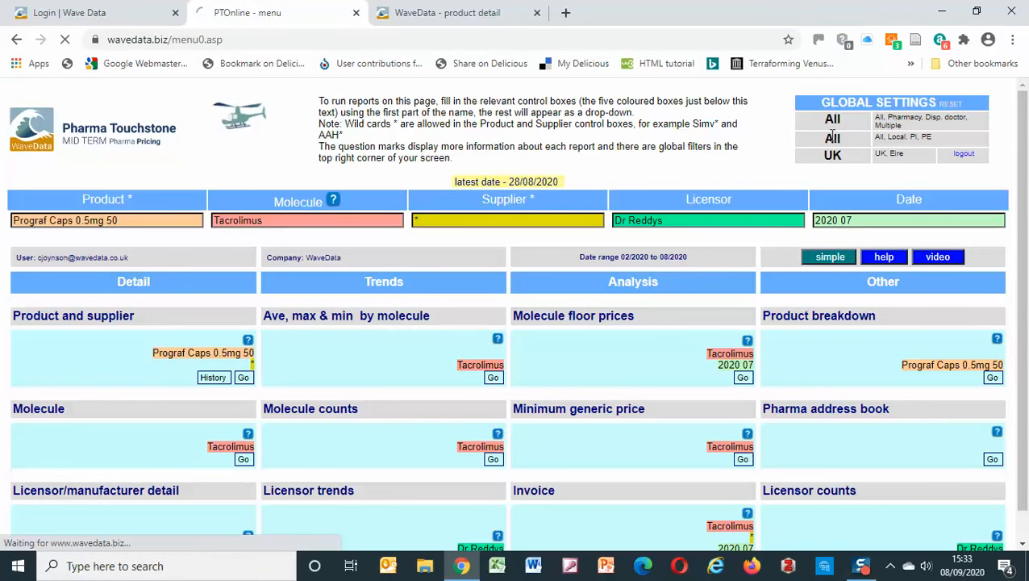
click(833, 139)
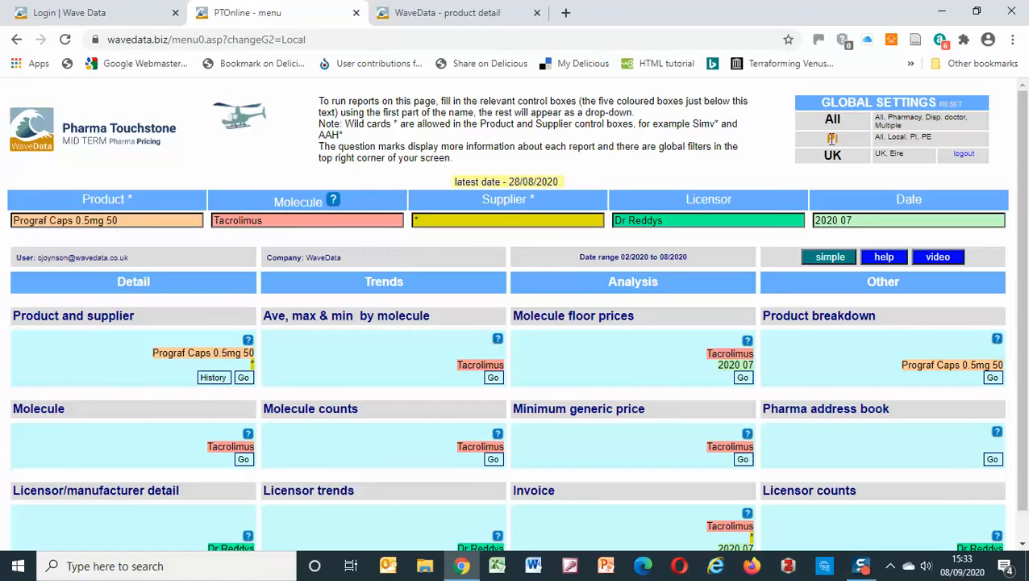
click(833, 139)
click(830, 139)
Step: Replace the pack details in the Product control box with a wildcard so it reads Prograf*
click(123, 220)
drag(122, 220, 47, 227)
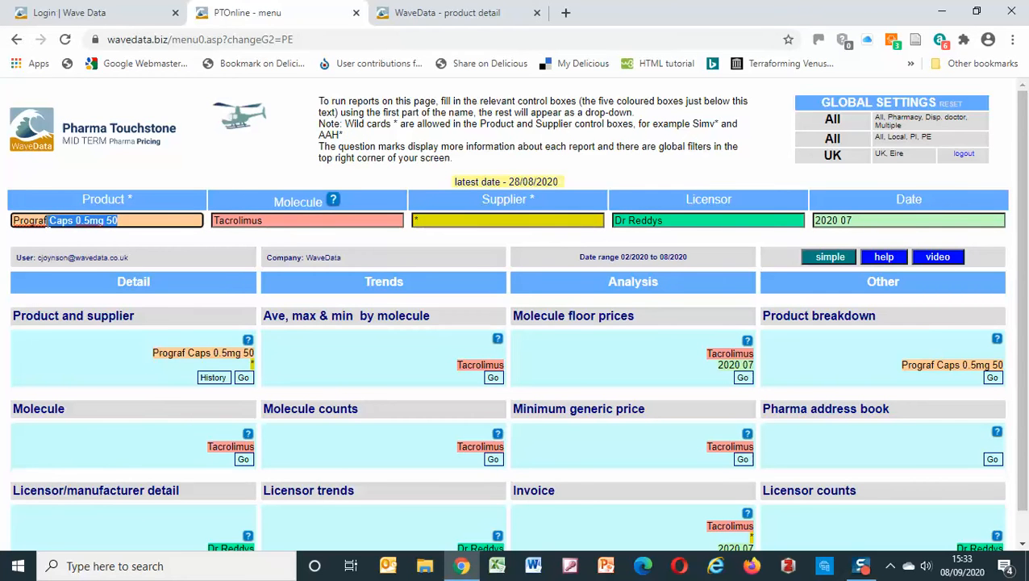
key(BackSpace)
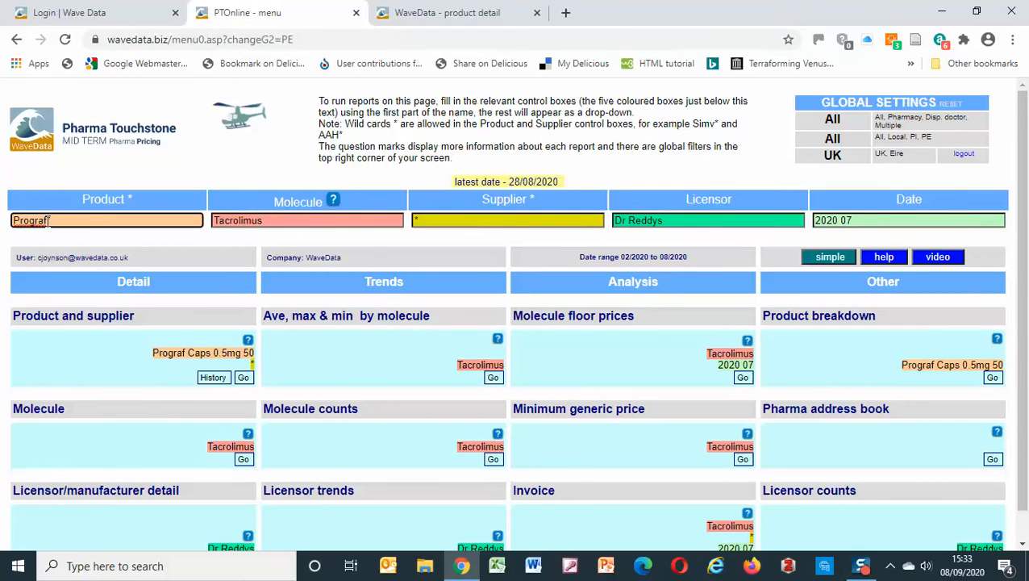
text(*)
key(Tab)
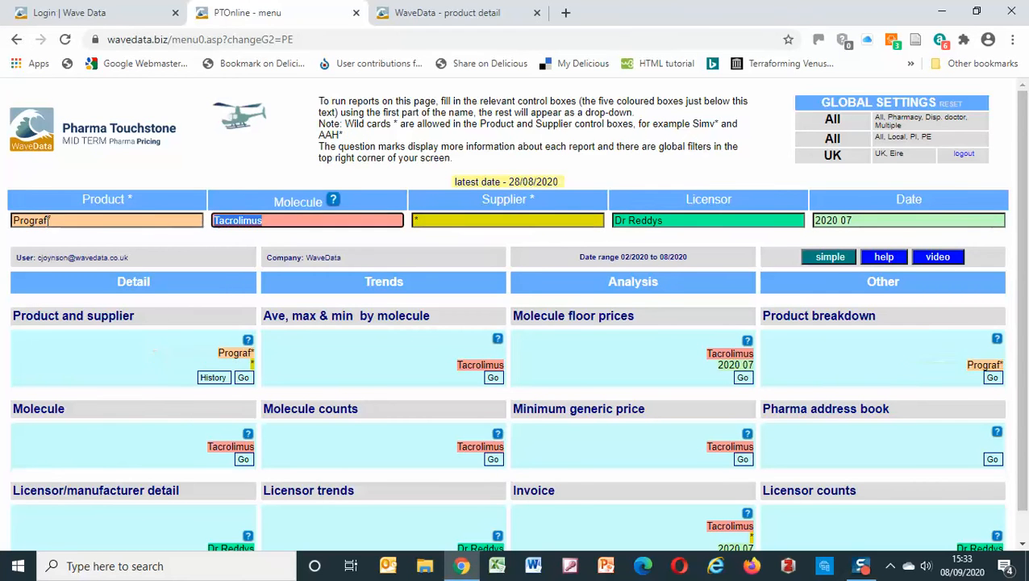
Step: Set the Product control box back to Prograf Caps 0.5mg 50
click(167, 223)
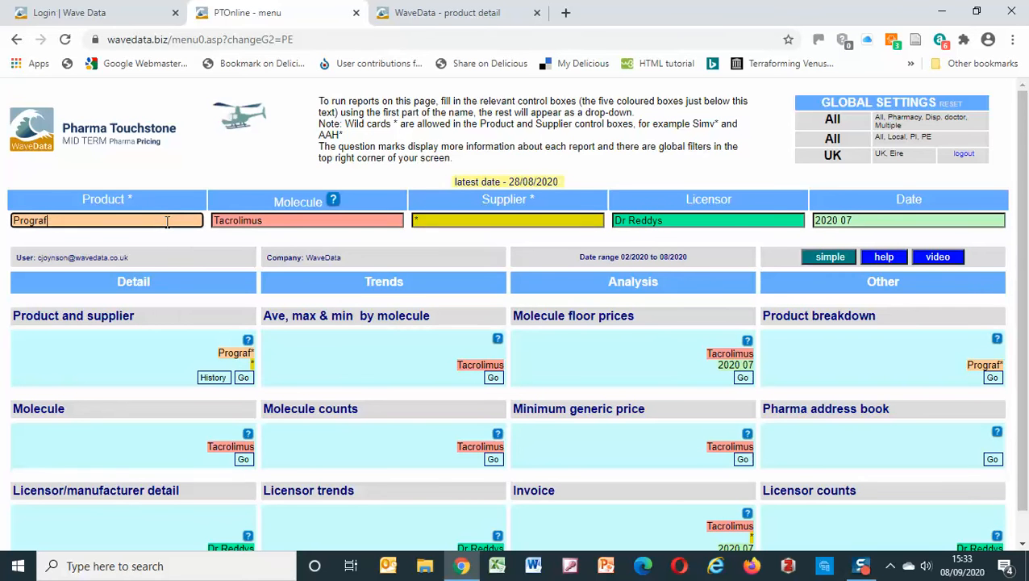
click(127, 266)
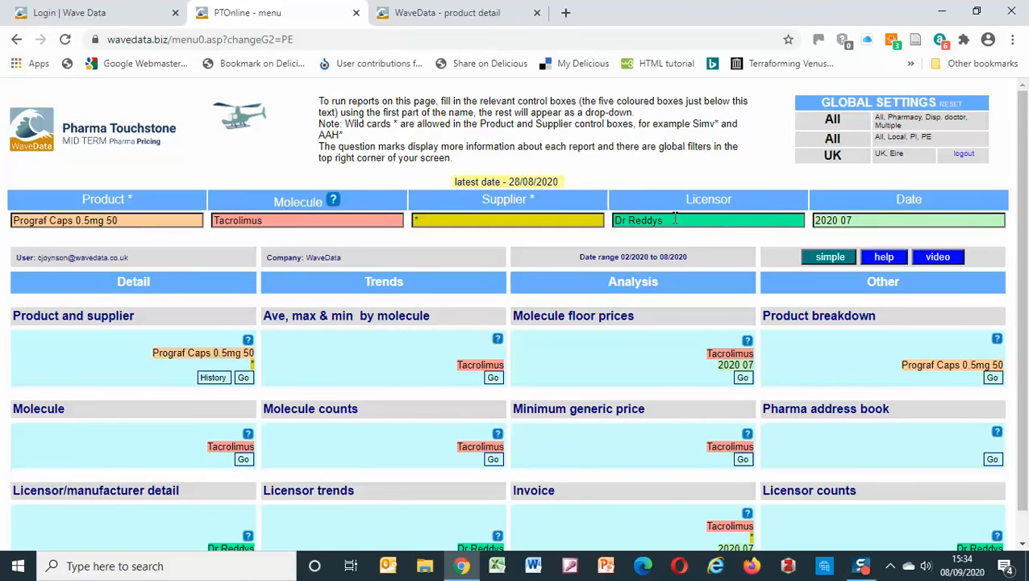
Step: Set the Licensor control box to Teva
drag(676, 219, 607, 220)
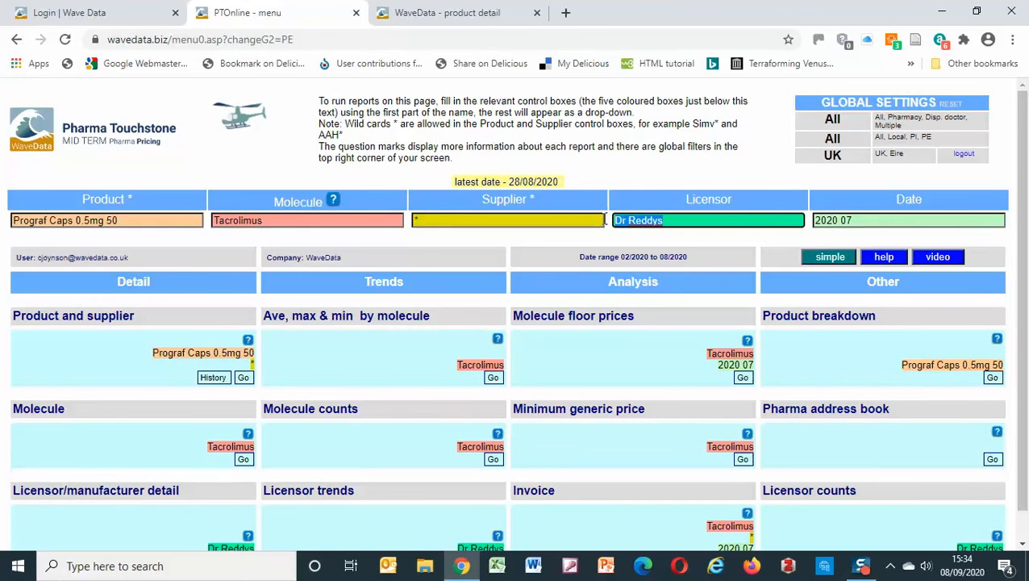
text(tev)
click(643, 229)
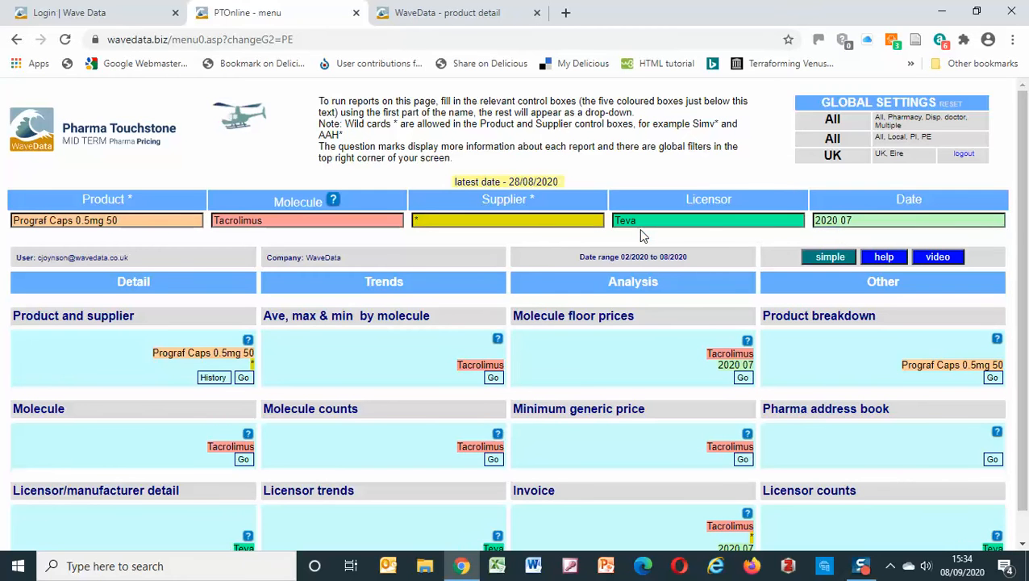
Step: Set the Date control box to 2020 06 and check the list of subscribed molecules in the Molecule help
key(Tab)
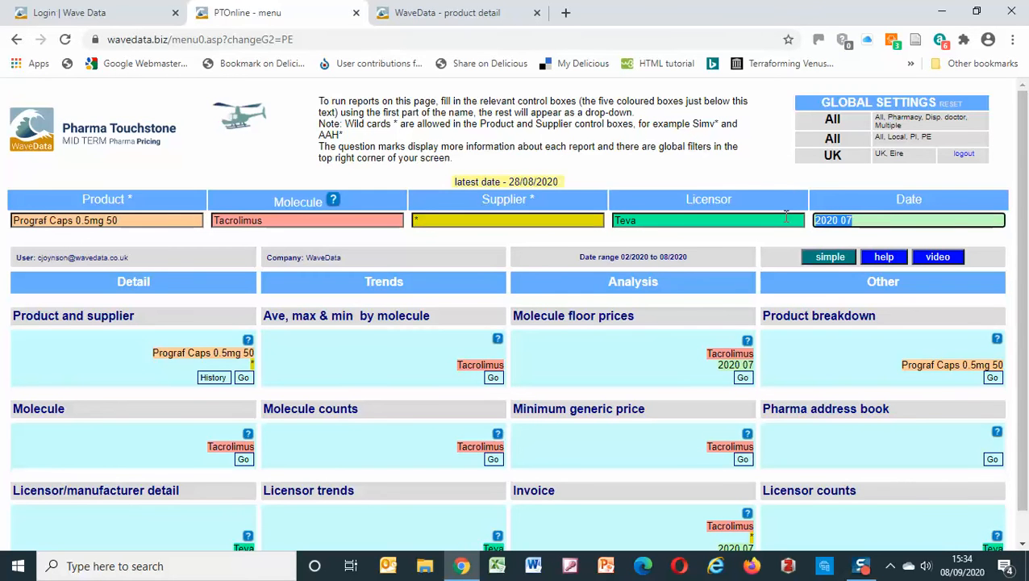
text(2)
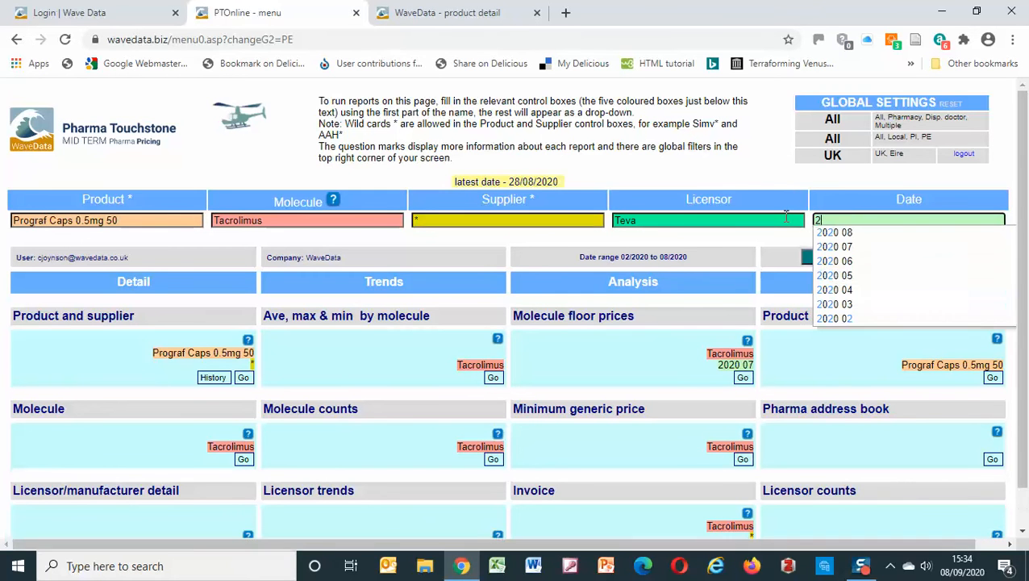
click(835, 262)
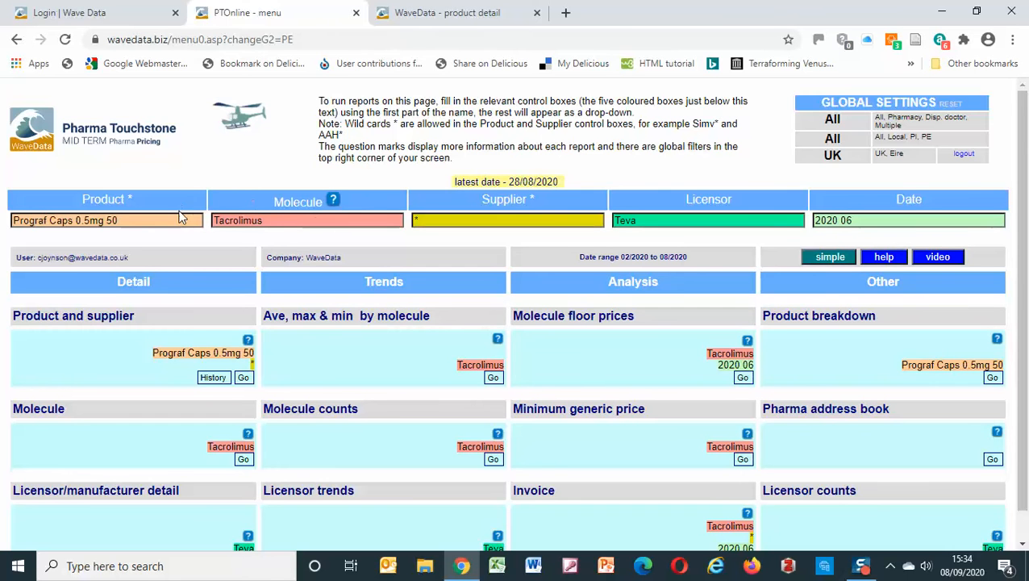
click(333, 201)
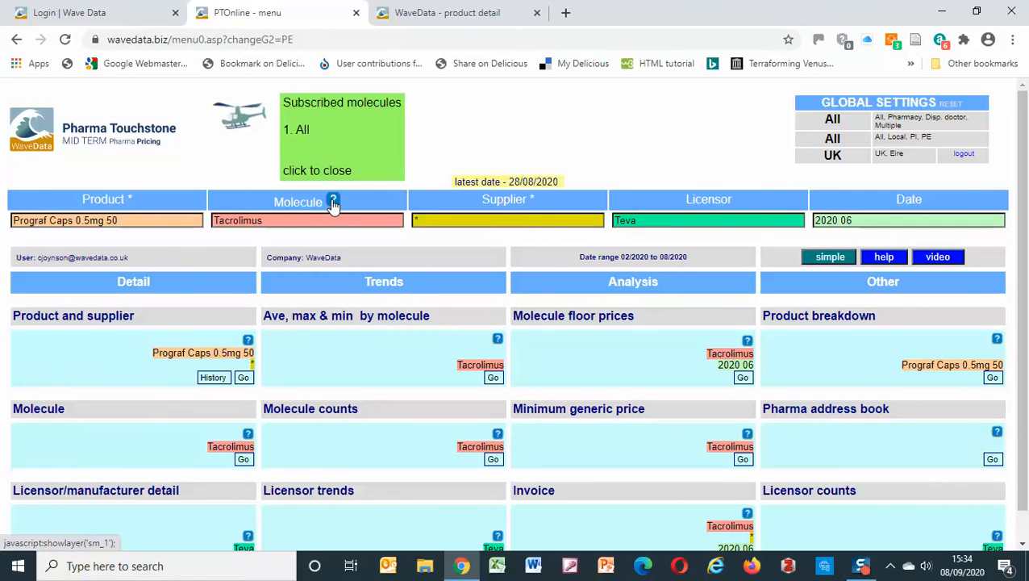
click(333, 203)
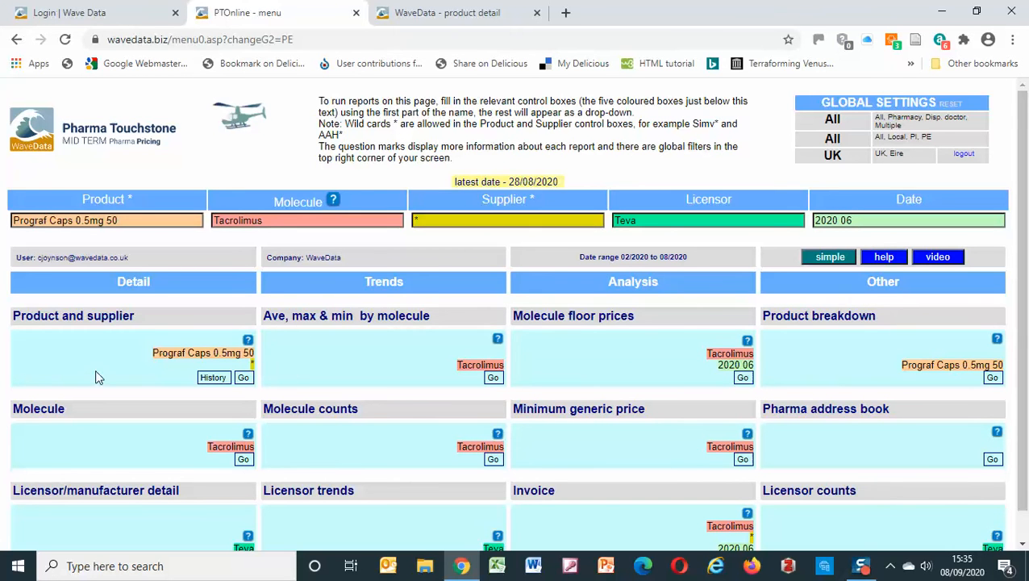
Step: Run the Molecule detail report for Tacrolimus, look over its price lists and return to the report menu
click(244, 459)
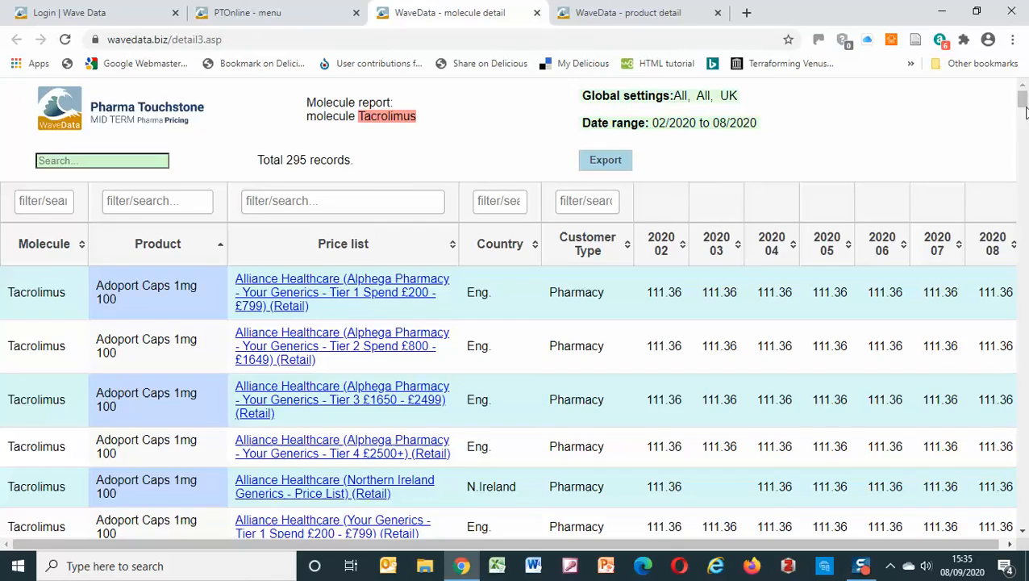
mouse_move(1023, 99)
mouse_down()
mouse_move(1023, 345)
mouse_move(1023, 84)
mouse_up()
click(299, 15)
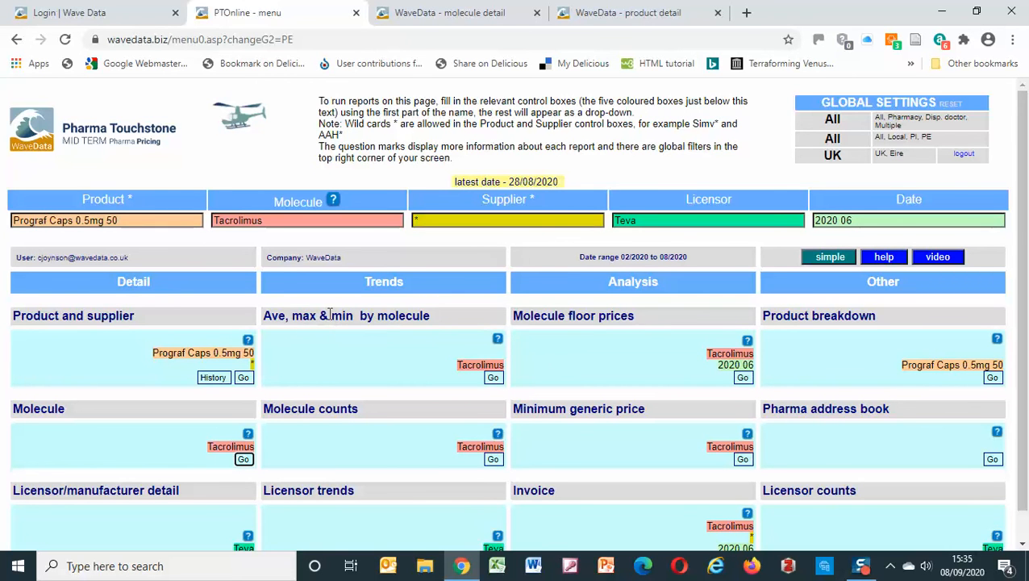
Step: Run the average, max and min report for Tacrolimus and filter its products to Prograf Caps 0.5mg 50
click(494, 380)
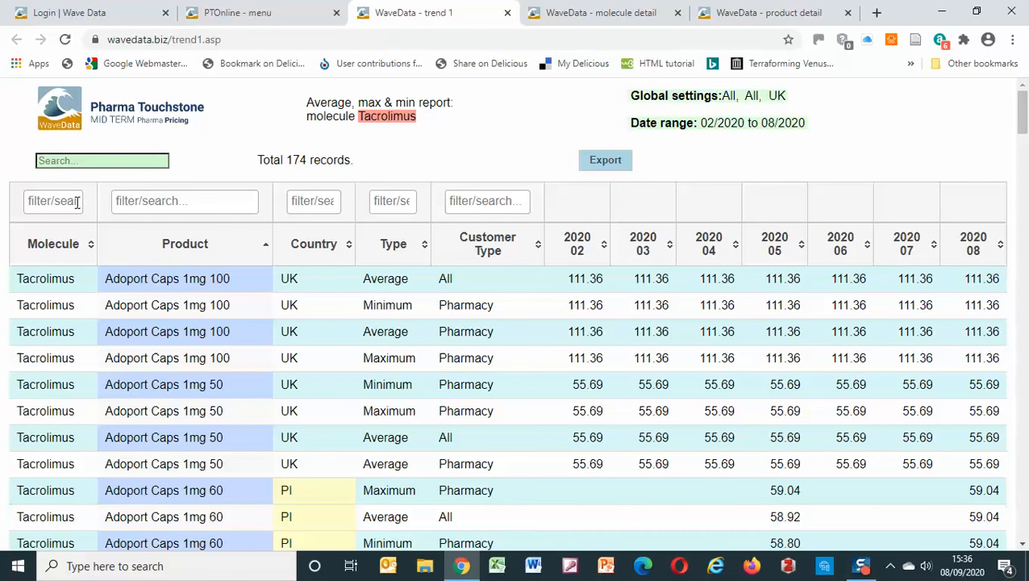
click(215, 203)
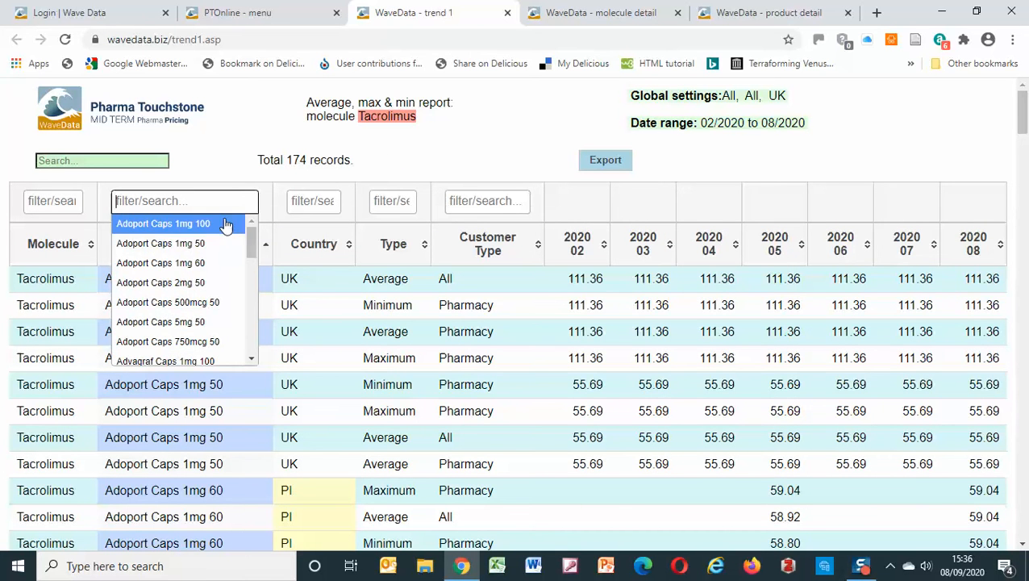
drag(246, 237, 249, 301)
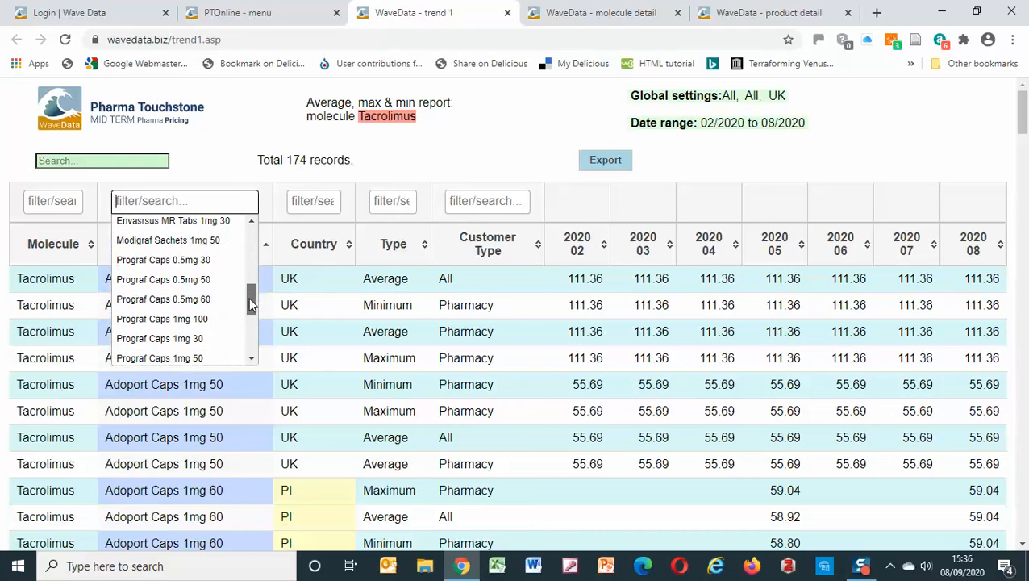
click(221, 282)
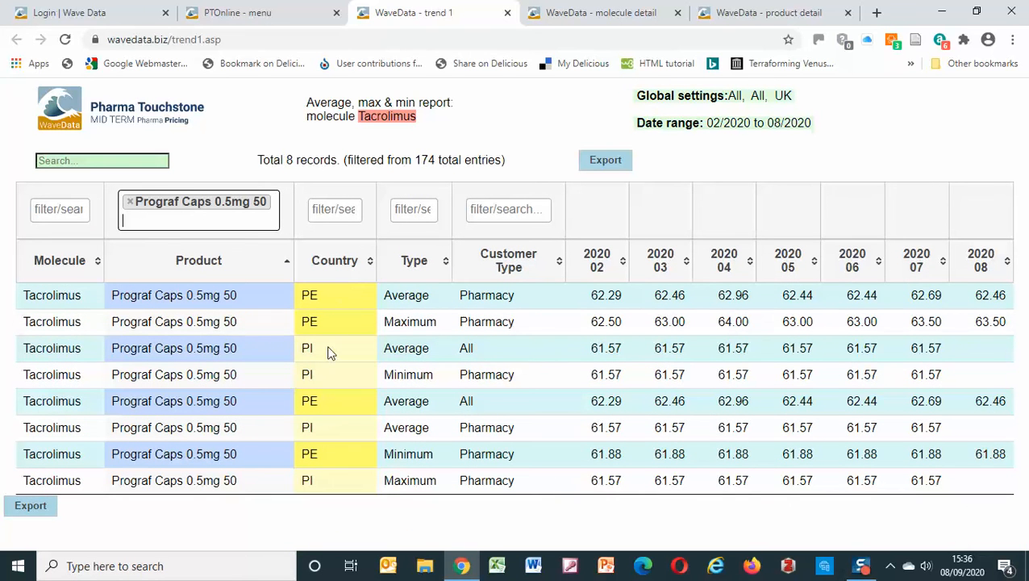
Step: Narrow the Prograf trend records to the Average type and the All customer type
click(412, 212)
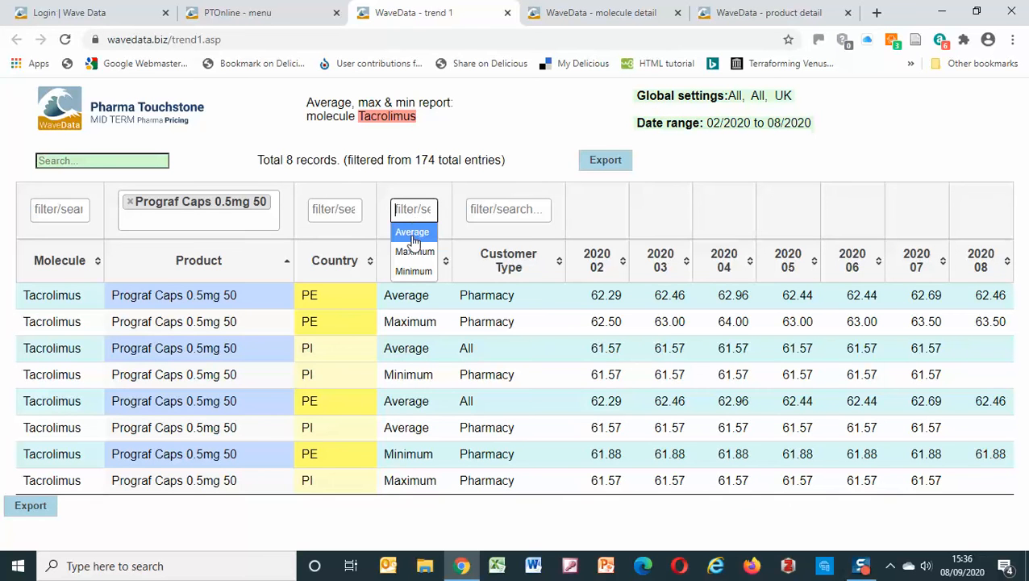
click(412, 234)
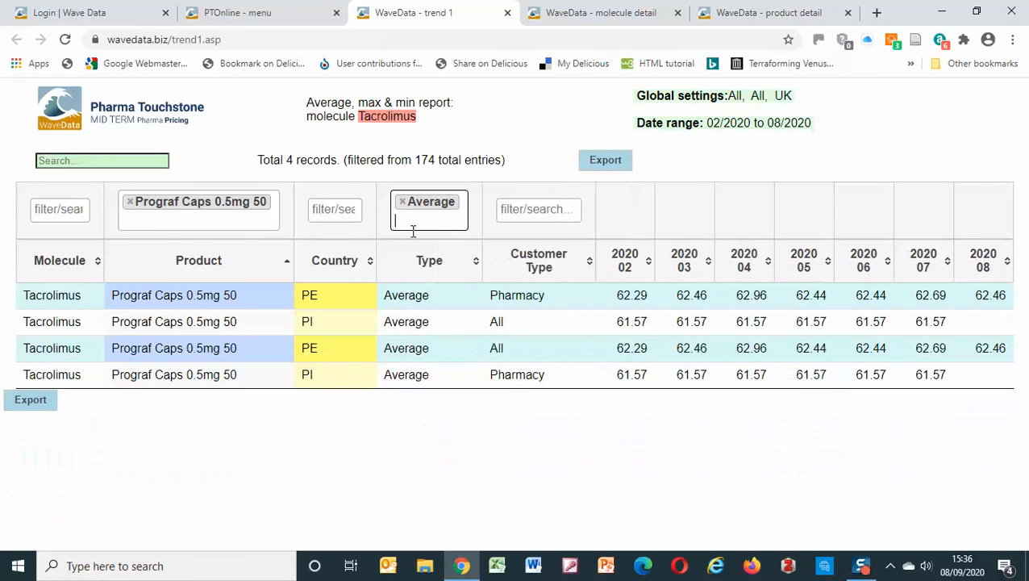
click(520, 210)
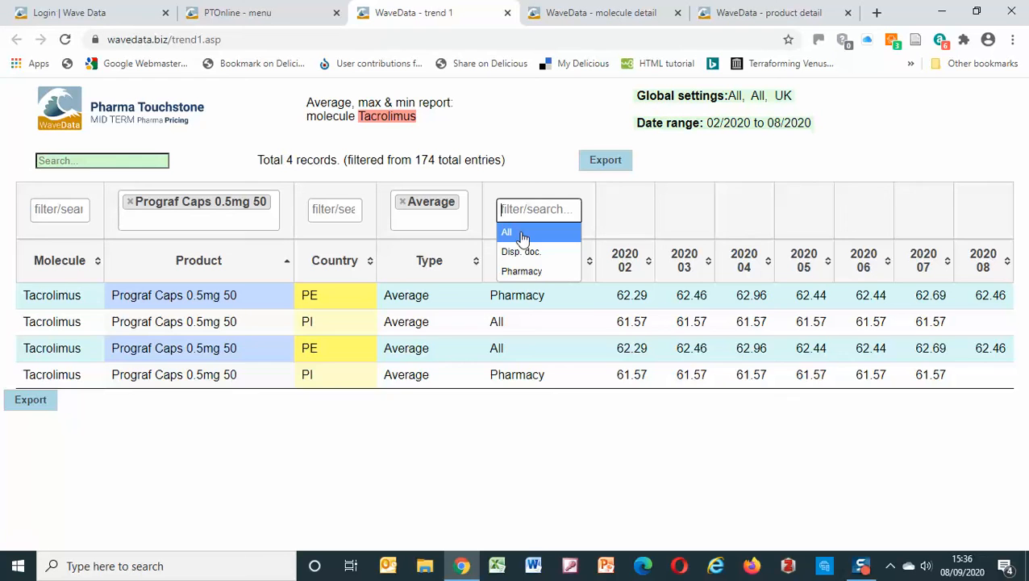
click(523, 235)
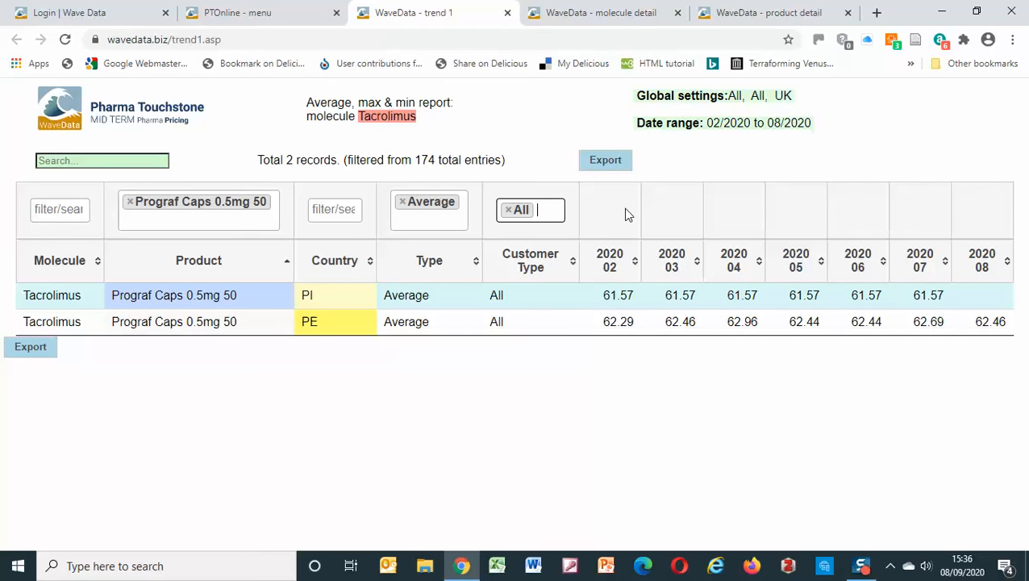
Step: Clear the Type, Customer Type and Product filters from the trend report and return to the report menu
click(404, 204)
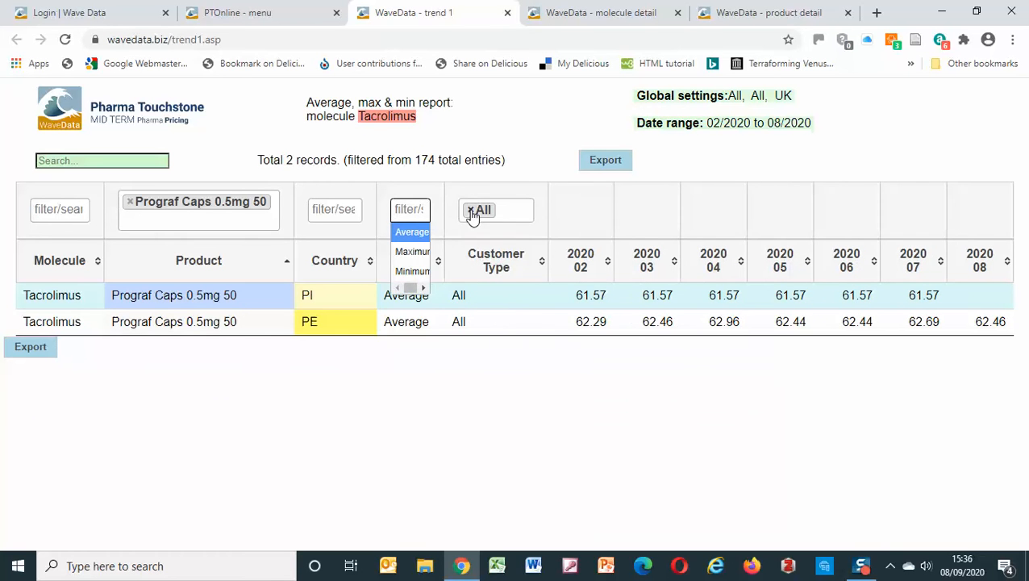
click(470, 210)
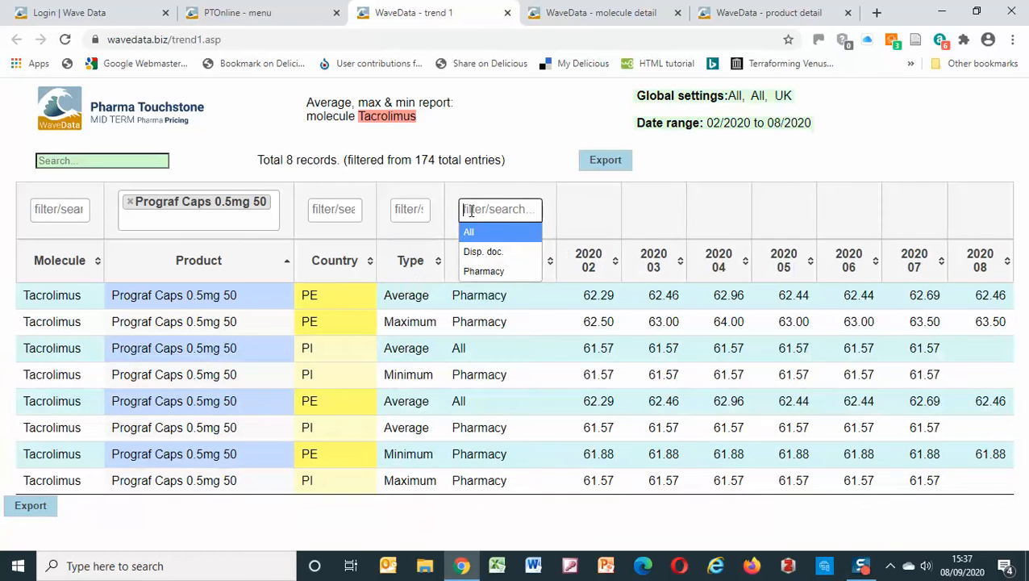
click(132, 204)
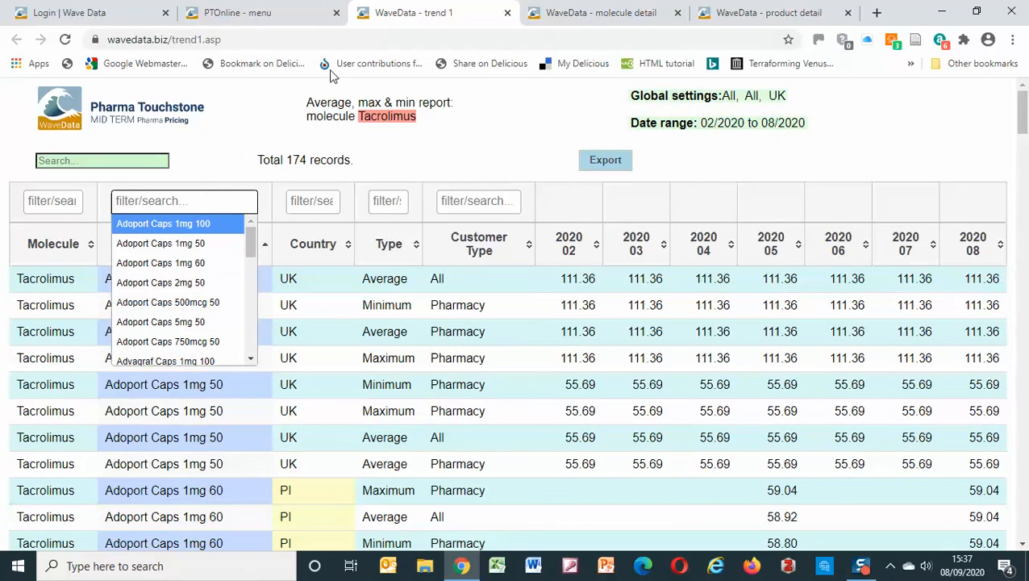
click(297, 13)
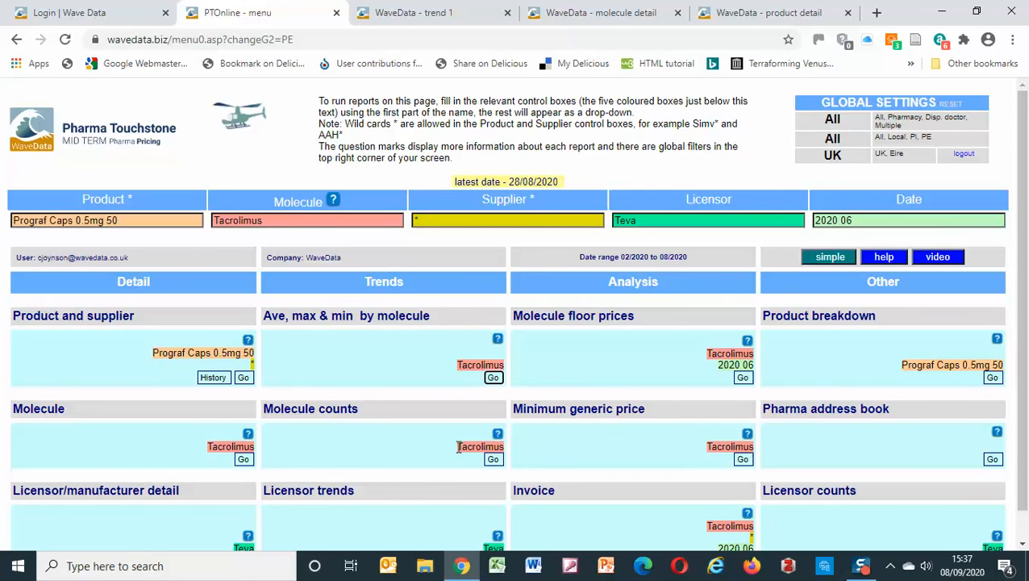
Step: Run the Molecule counts report for Tacrolimus, filter it to Prograf Caps 0.5mg 50 and return to the report menu
click(491, 459)
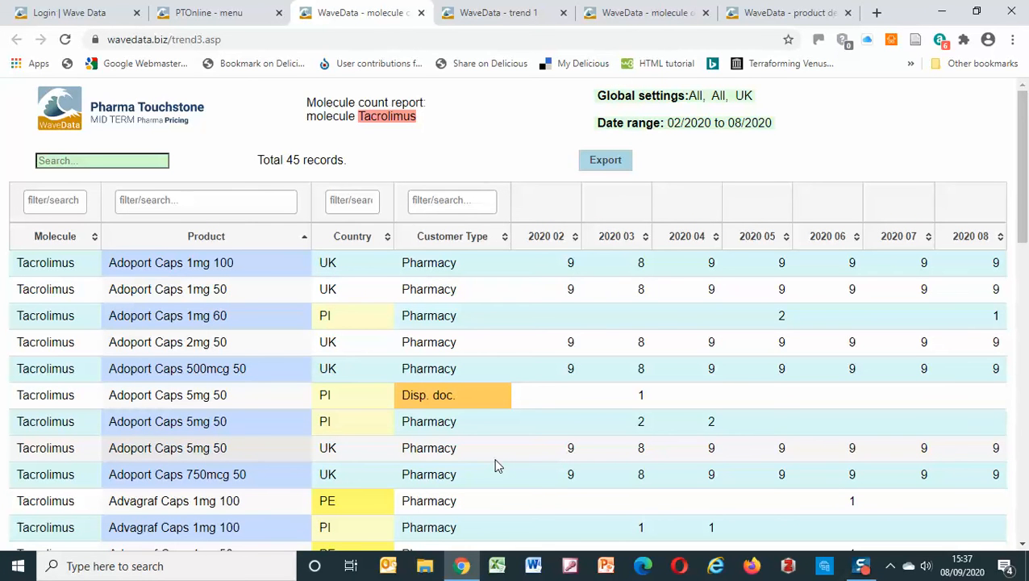
click(273, 206)
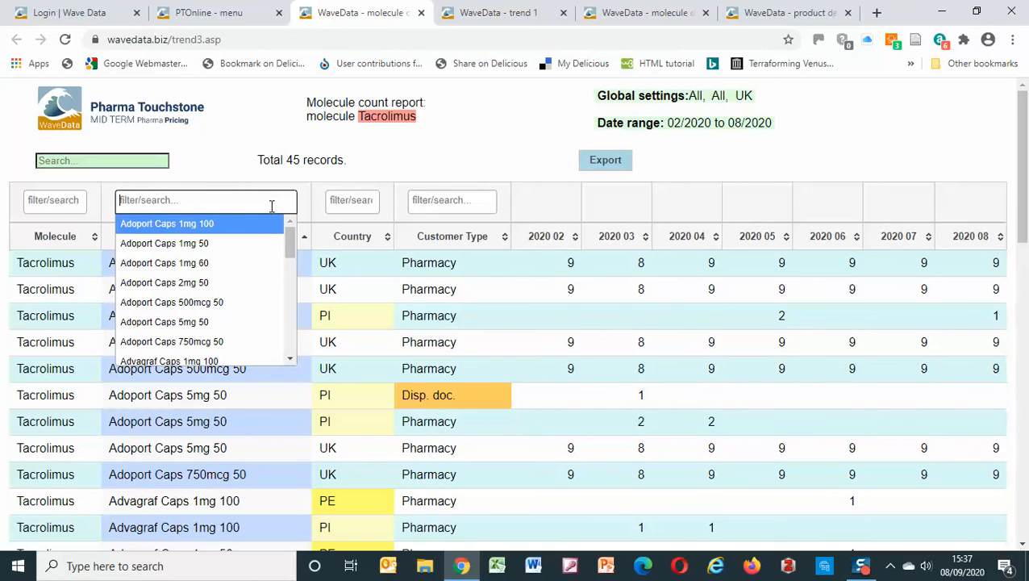
text(pro)
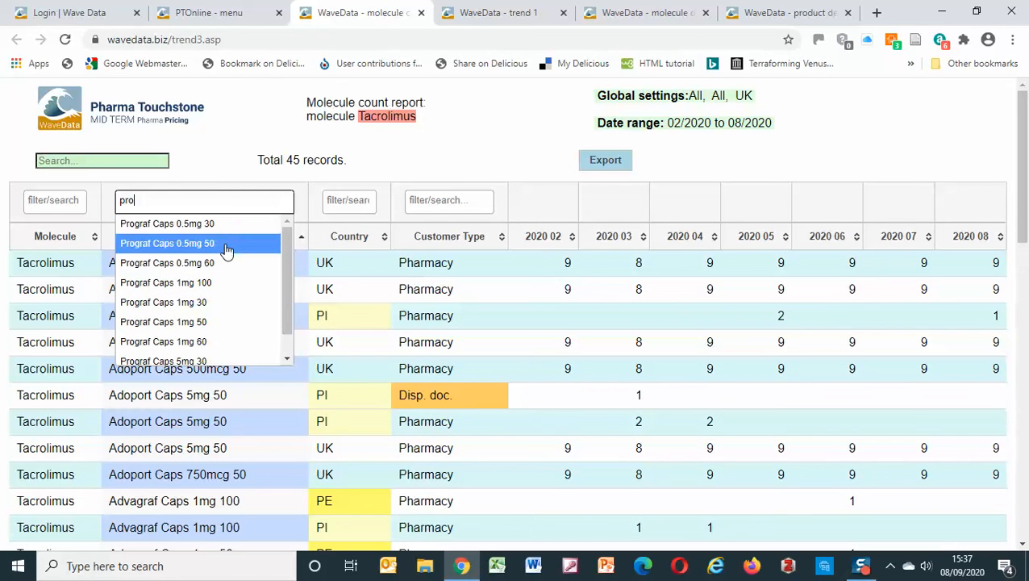
click(225, 249)
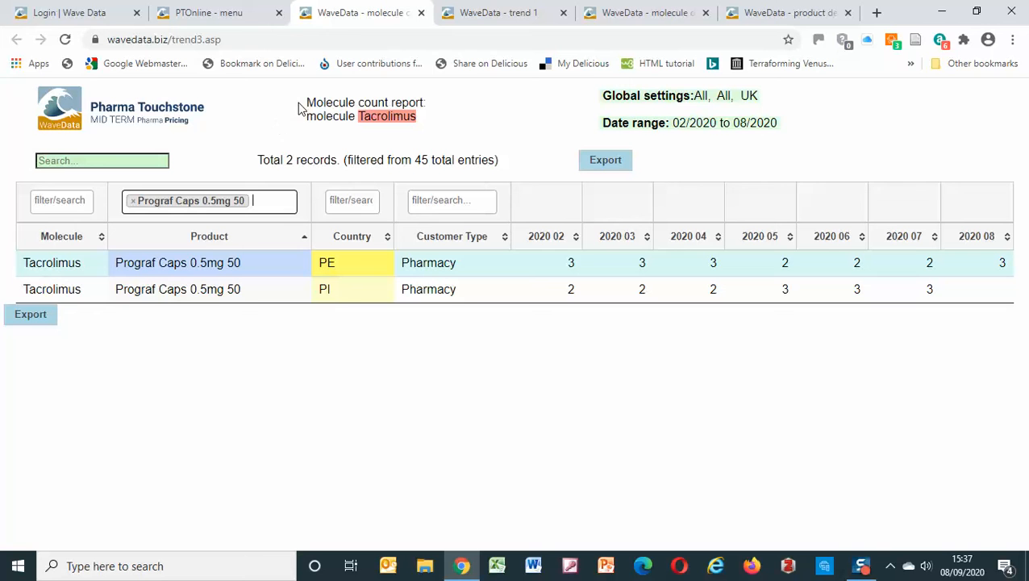
click(265, 14)
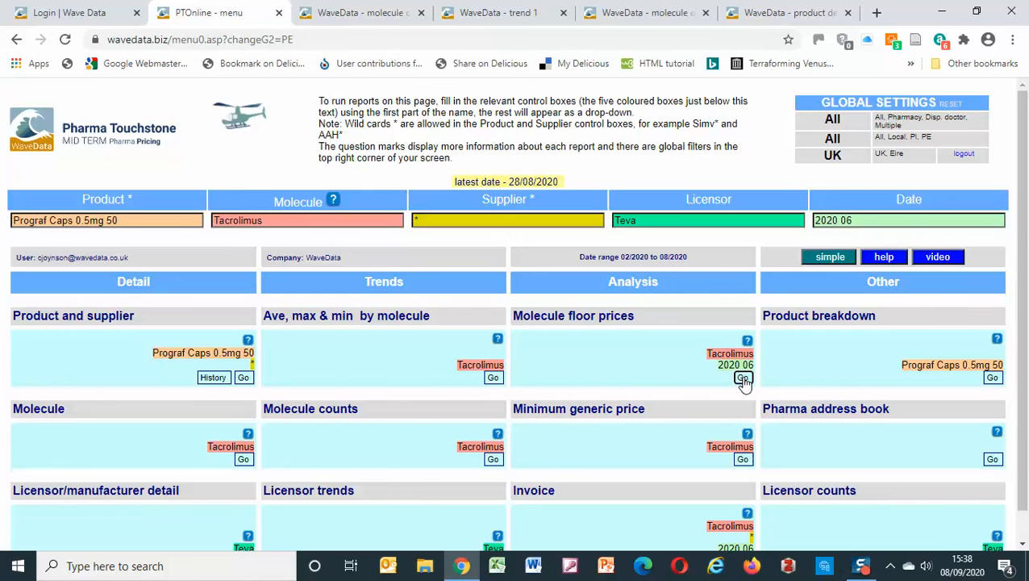
Step: Run the Molecule floor prices report for Tacrolimus in 2020 06, filter it to Prograf Caps 0.5mg 50 and return to the menu
click(743, 378)
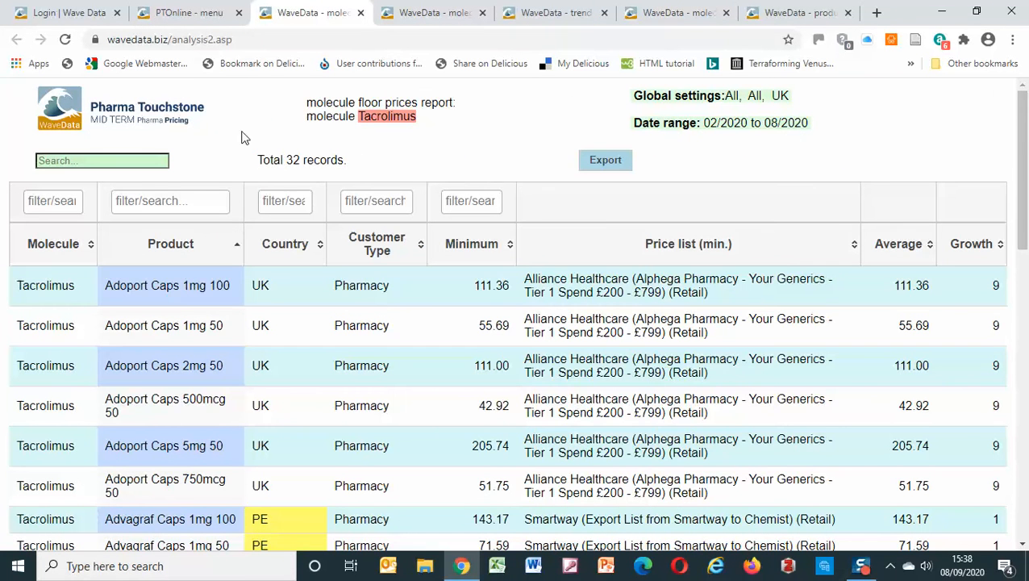
click(208, 200)
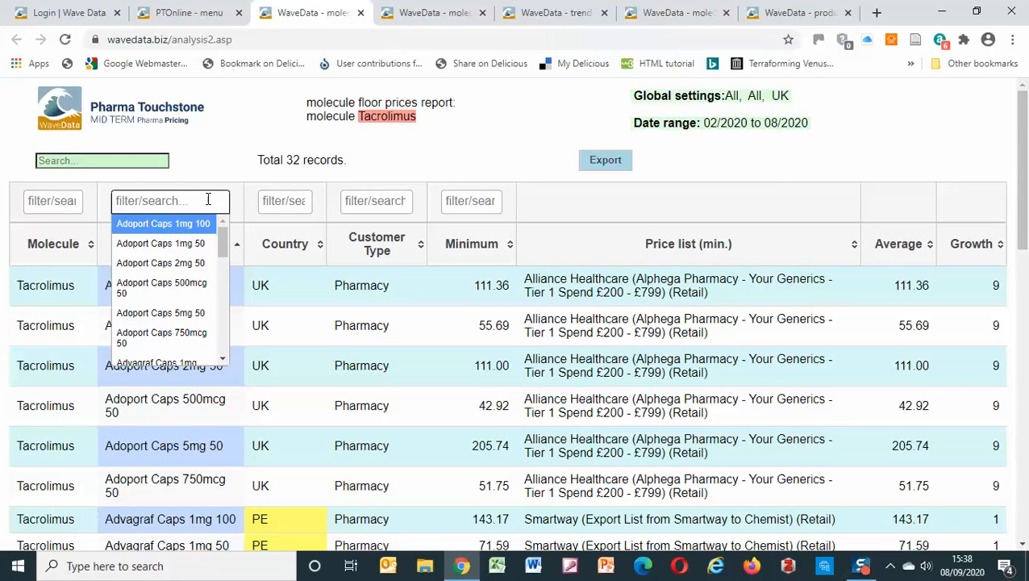
text(prog)
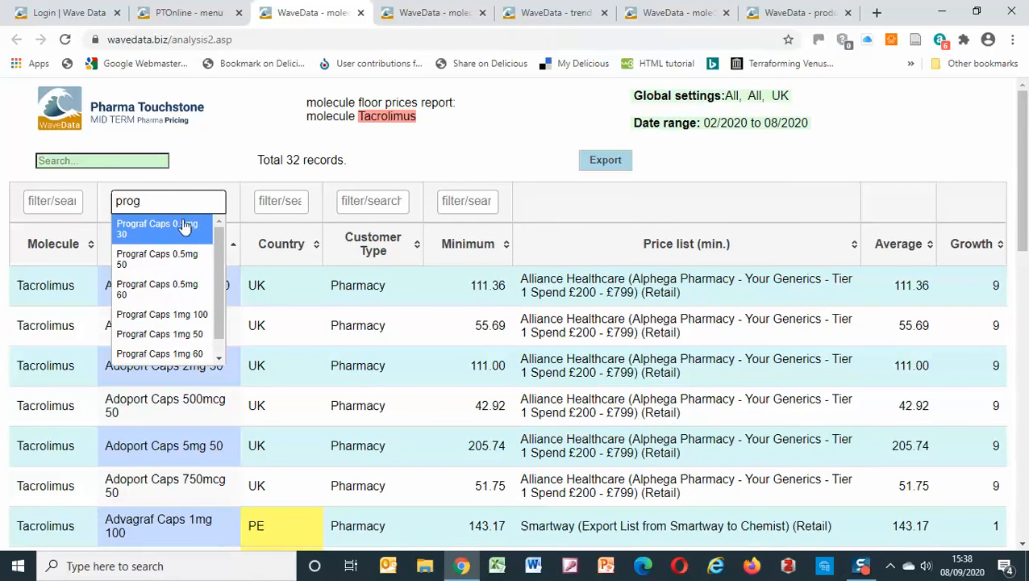
click(170, 260)
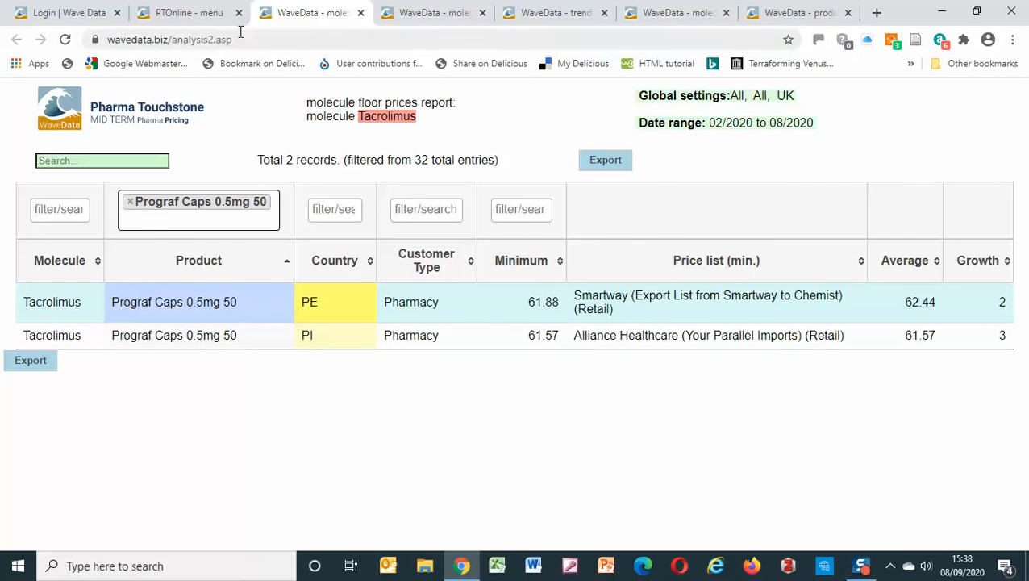
click(220, 14)
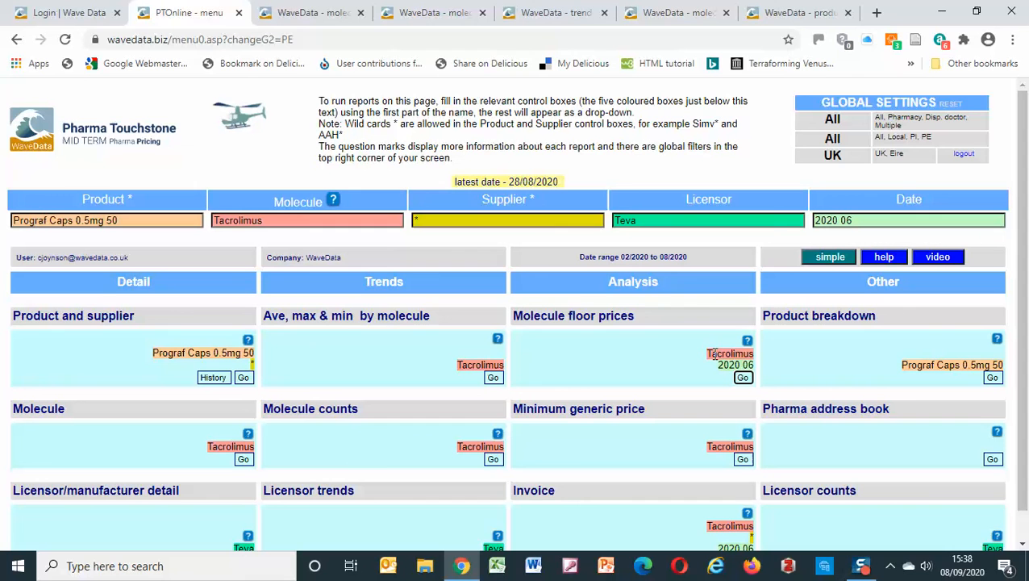